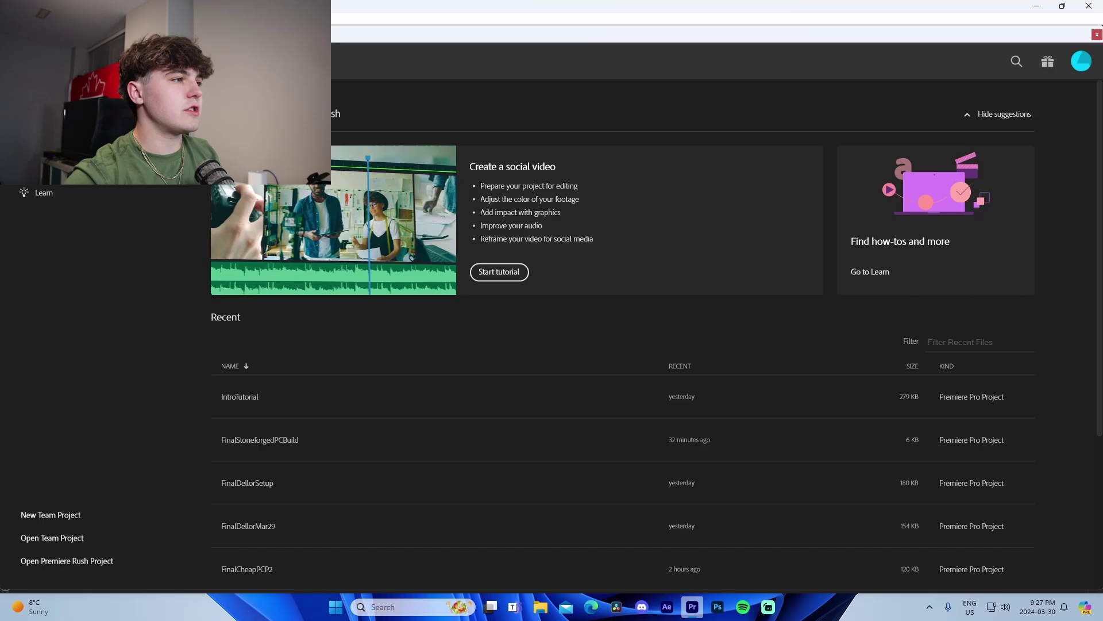
- Create the SampleMontage project and import the Eric Reprid Pay Me song from the Eric Reprid subfolder of the C: drive's Music folder
left_click(51, 111)
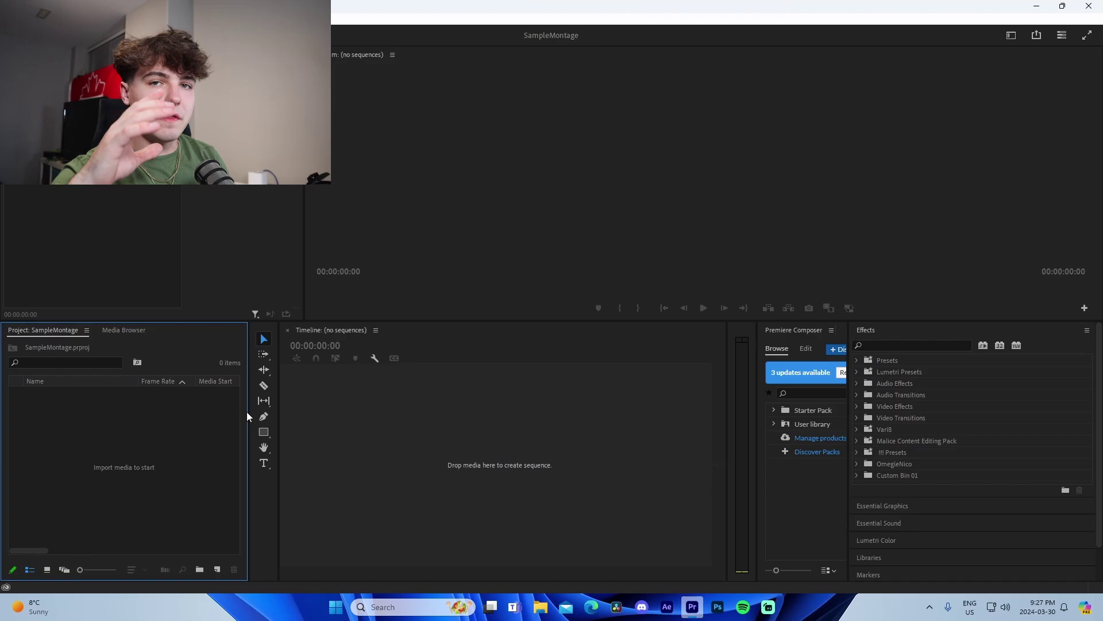
left_click(540, 610)
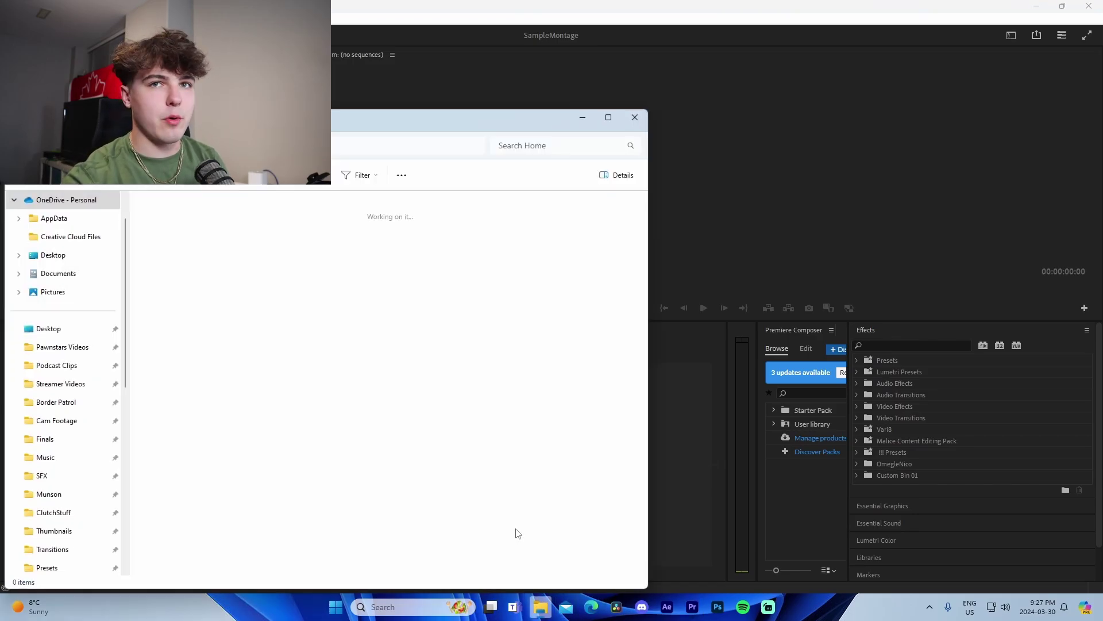
left_click_drag(285, 118, 599, 87)
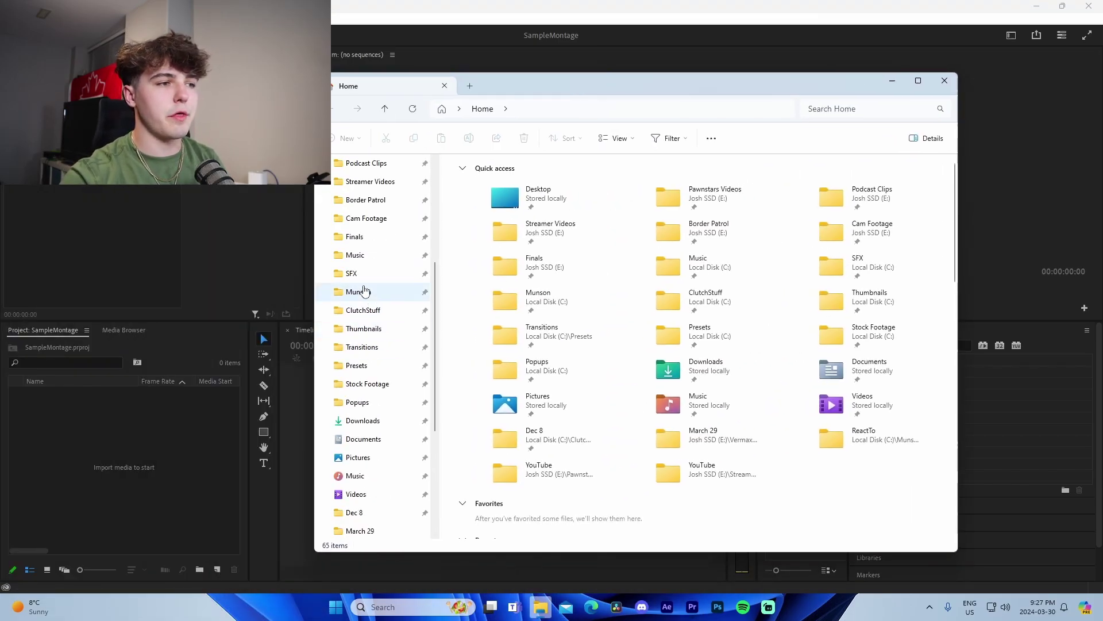
left_click(360, 255)
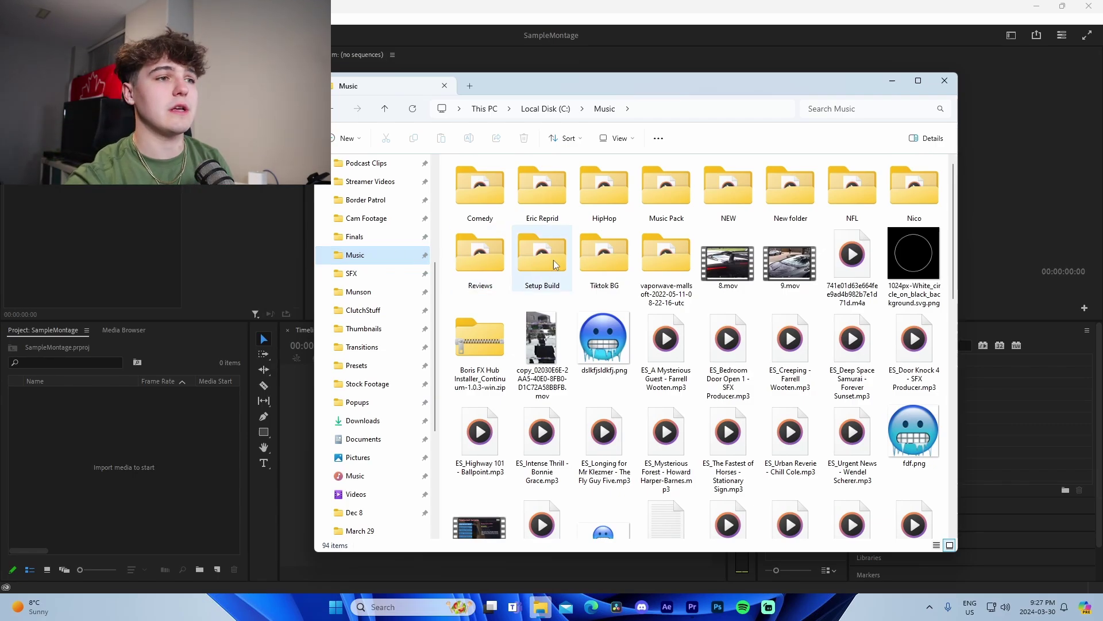
double_click(542, 190)
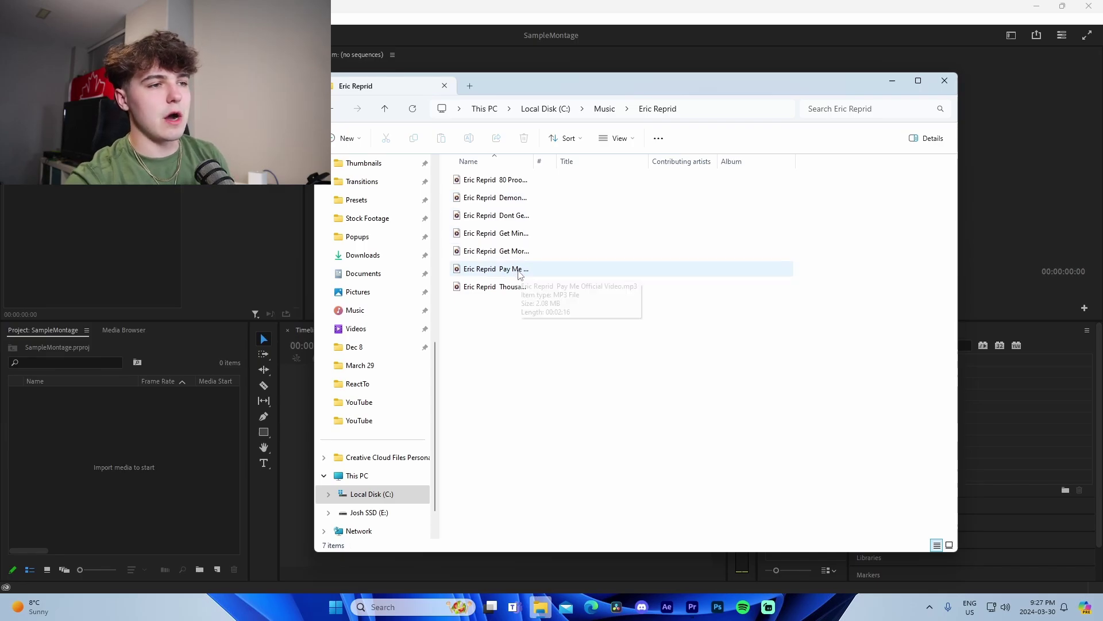
left_click_drag(529, 274, 163, 460)
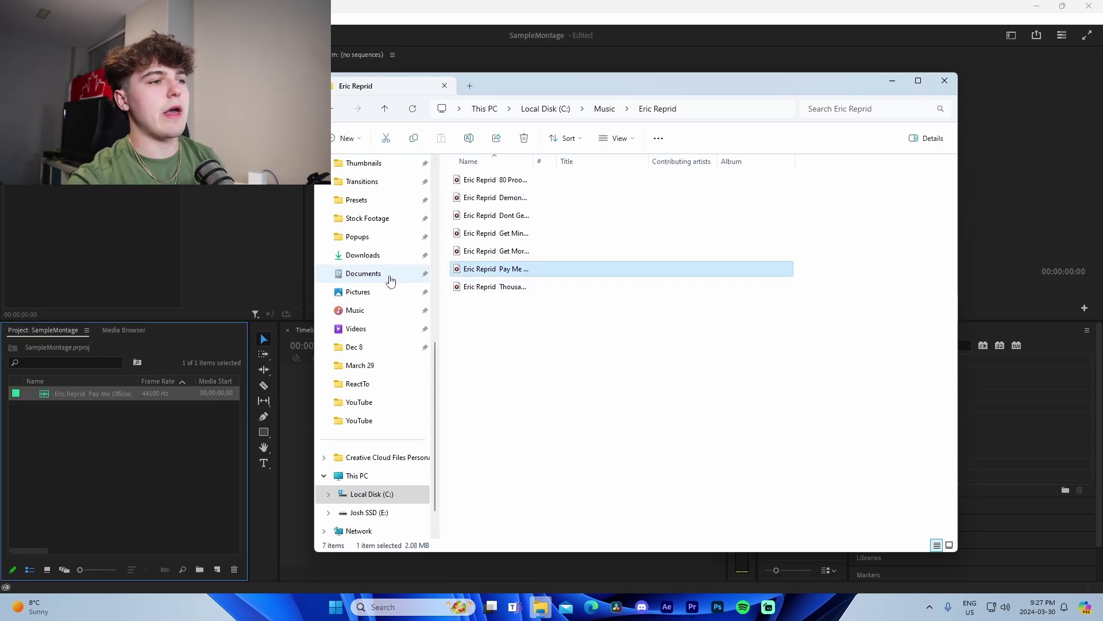
- Find the three Fortnite DVR clips dated 2021.03.21, 2021.04.01 and 2021.04.11 on the C: drive and import them into the project
scroll(390, 281, "up", 1)
left_click(546, 109)
double_click(532, 210)
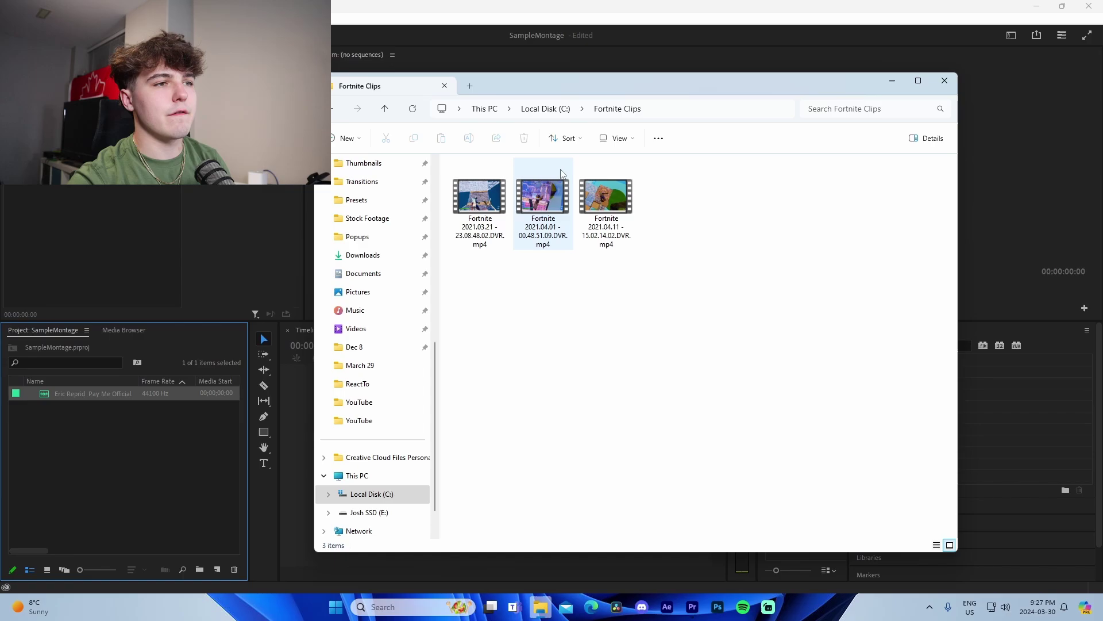
left_click(545, 108)
double_click(501, 426)
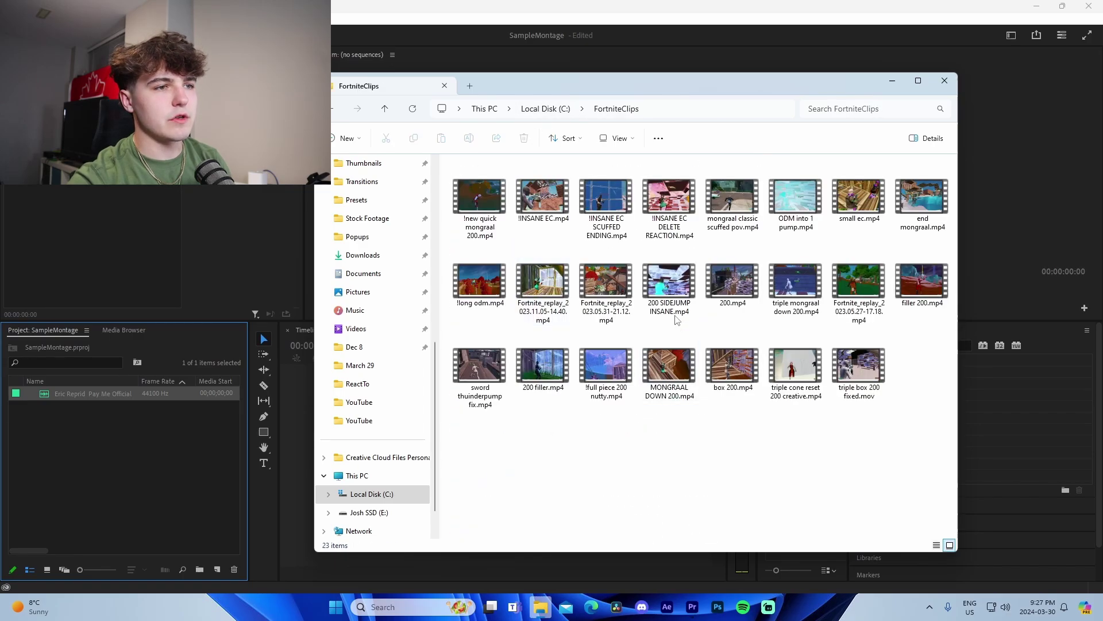
left_click(545, 109)
double_click(495, 458)
left_click_drag(652, 274, 172, 478)
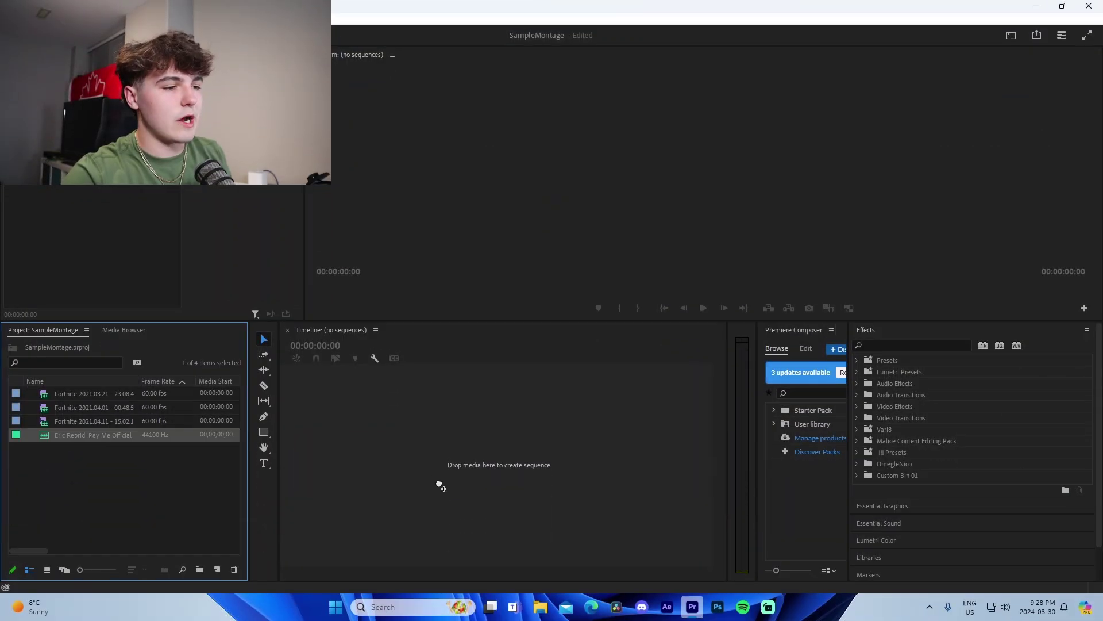
- Create a sequence from the Pay Me song and set it to a 1920 x 1080 frame size and 60.00 frames/second
left_click_drag(440, 487, 445, 493)
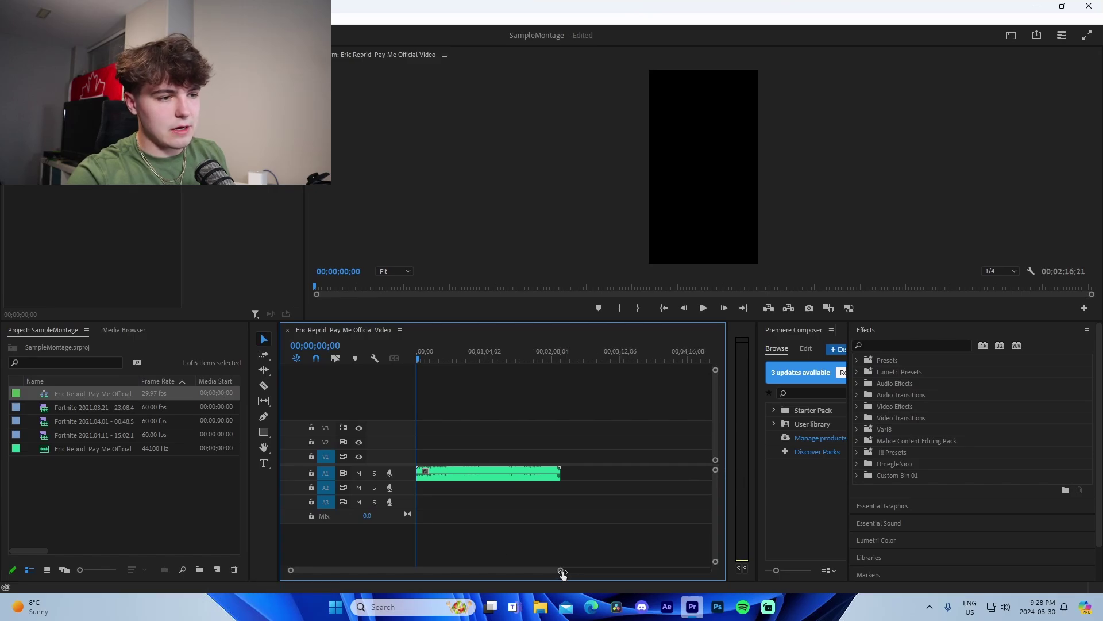
left_click_drag(562, 573, 470, 533)
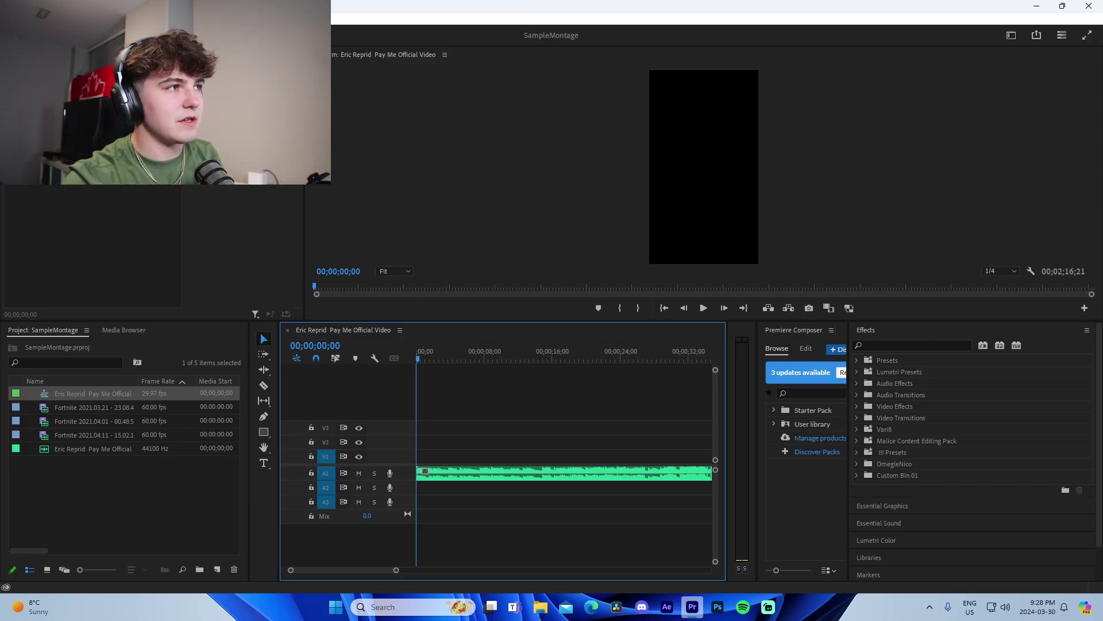
left_click(72, 18)
left_click(92, 31)
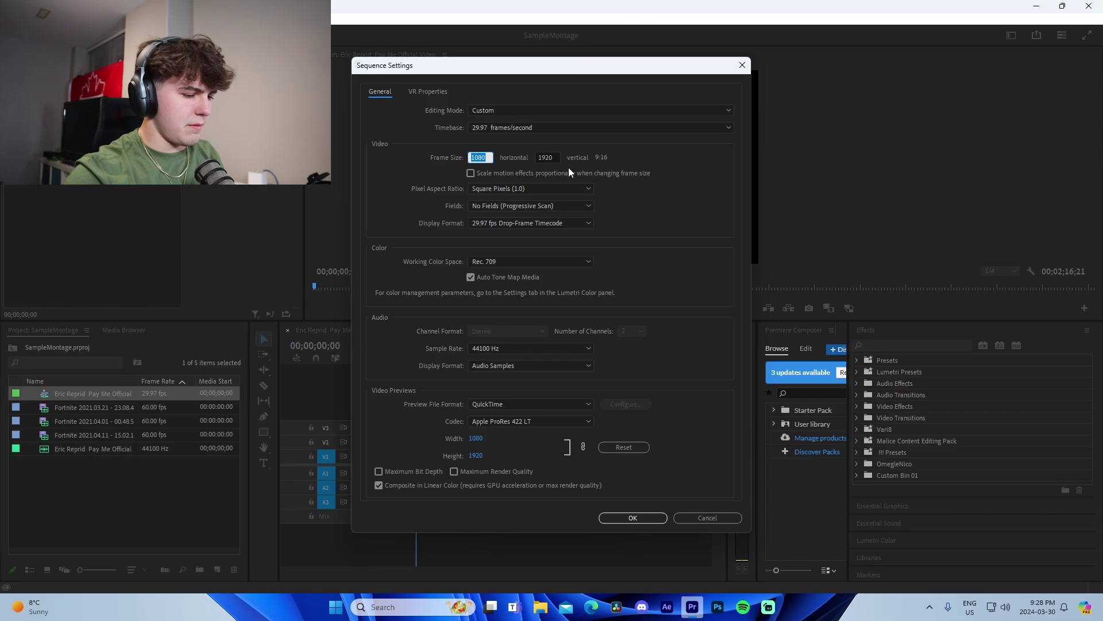
type("1920")
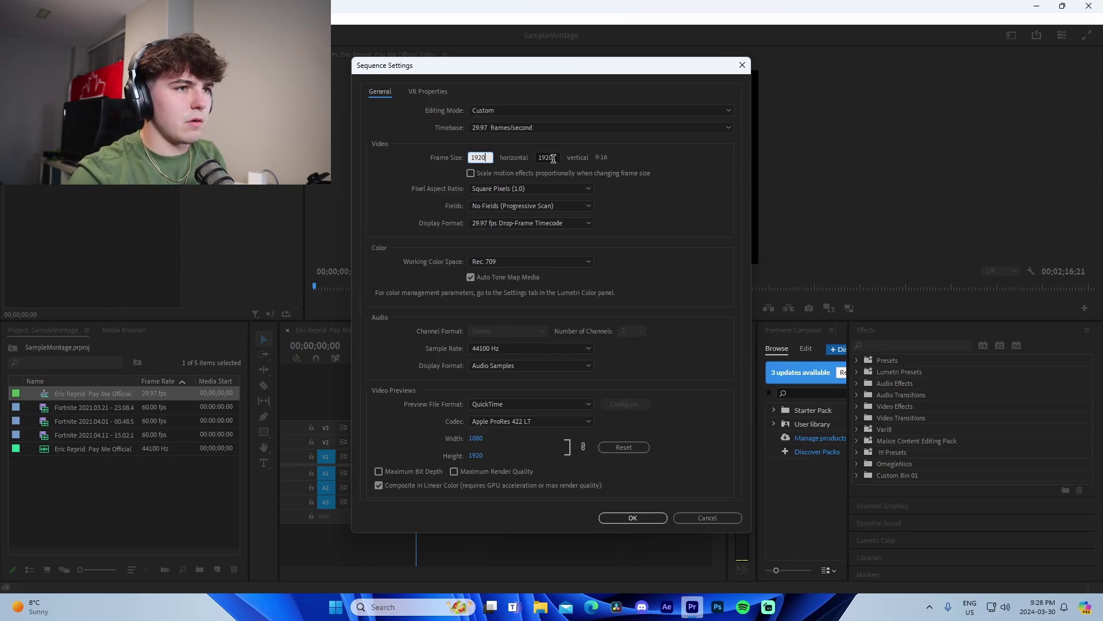
type("1080")
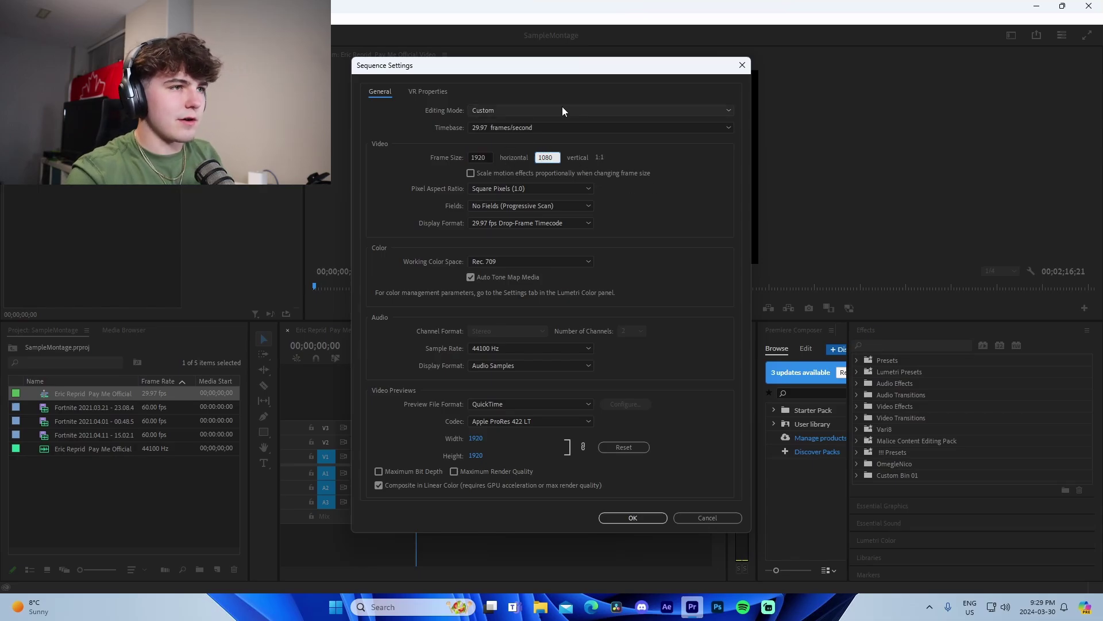
left_click(558, 127)
left_click(533, 164)
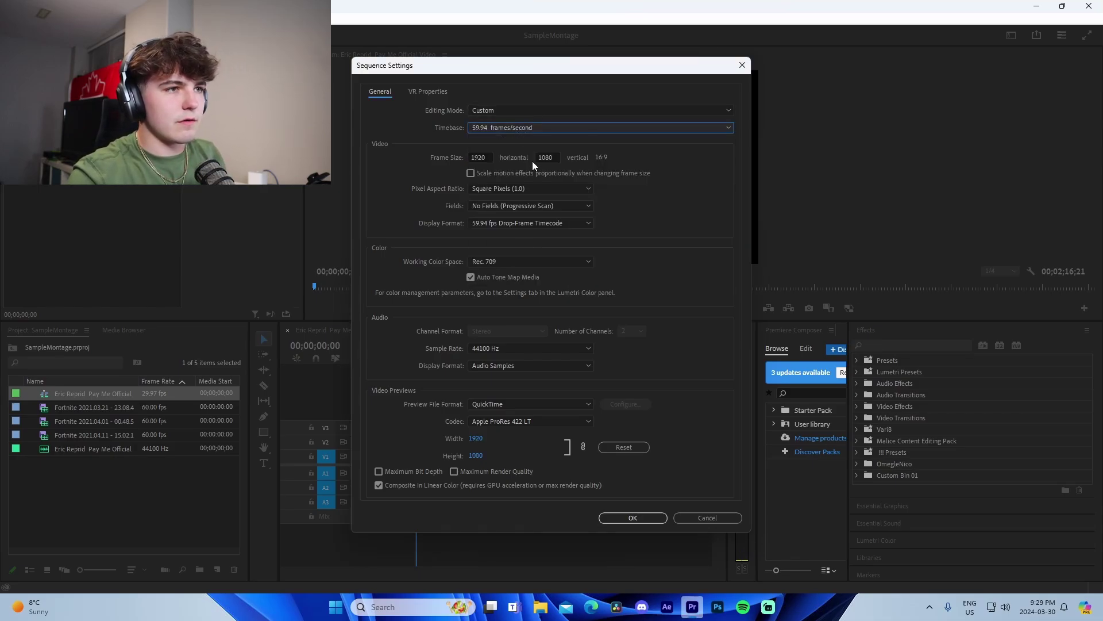
left_click(627, 516)
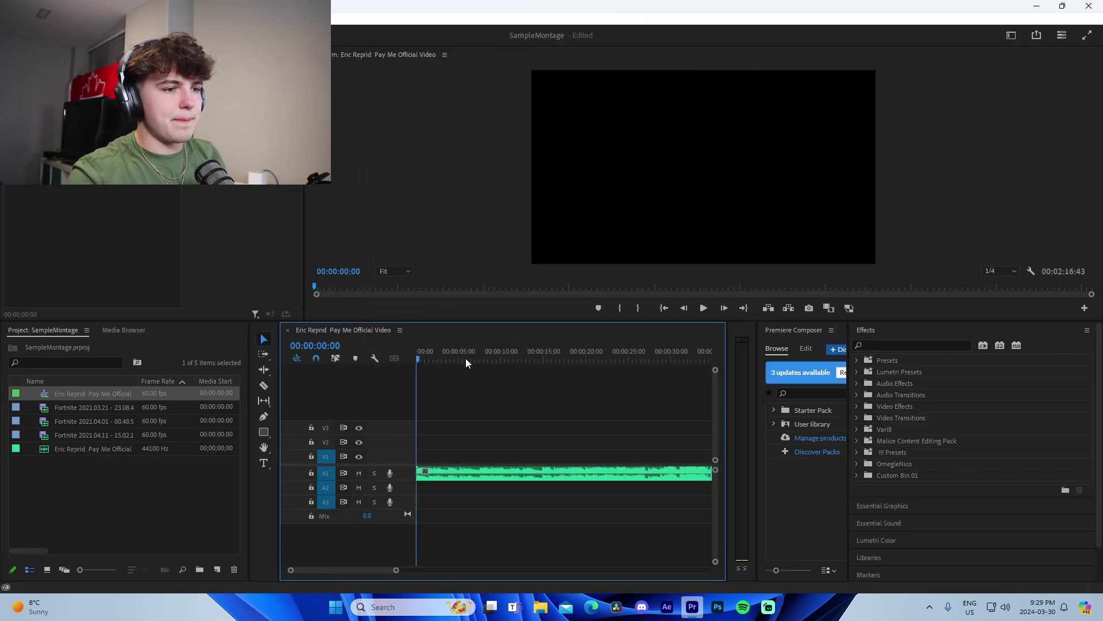
- Listen through the song up to about 00:00:28 to find a section with strong beats for the montage
key("space")
left_click_drag(396, 570, 366, 570)
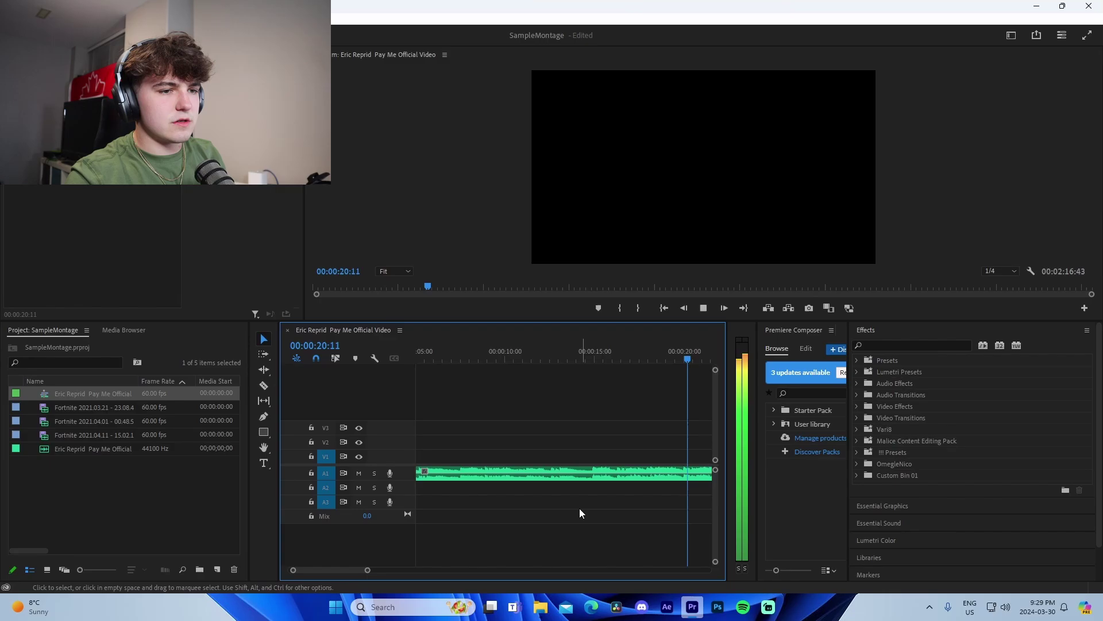
key("space")
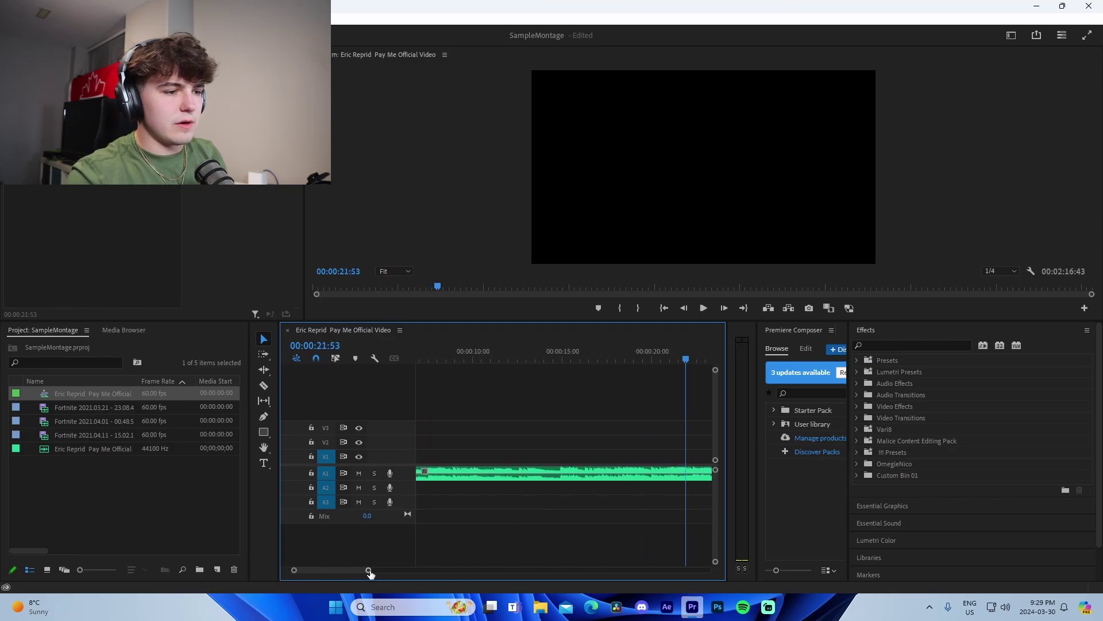
left_click_drag(369, 570, 408, 571)
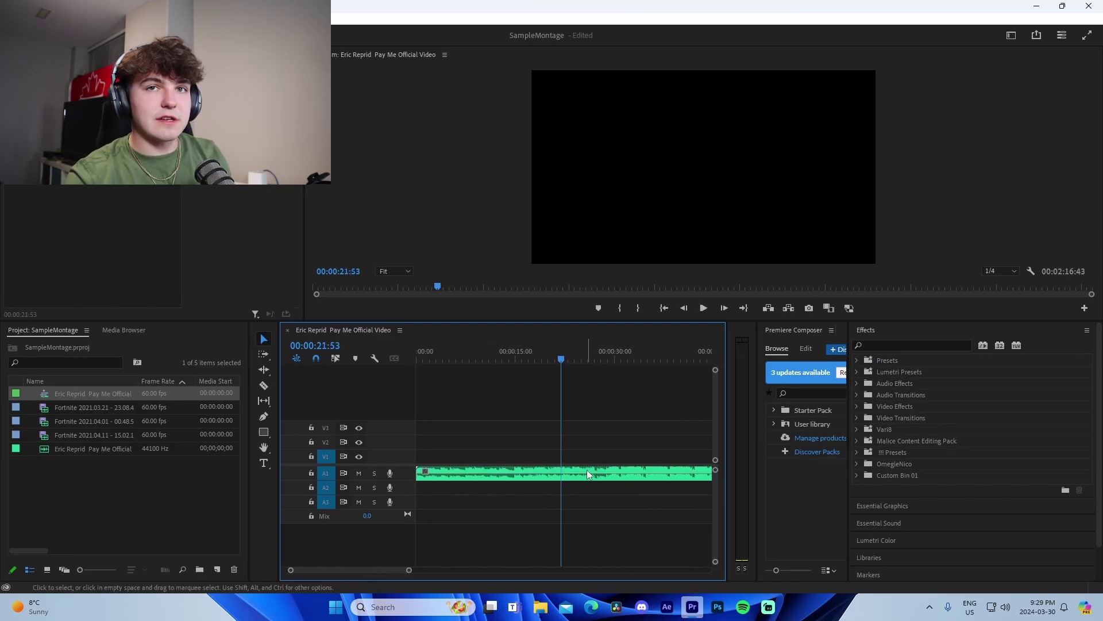
key("space")
left_click(591, 359)
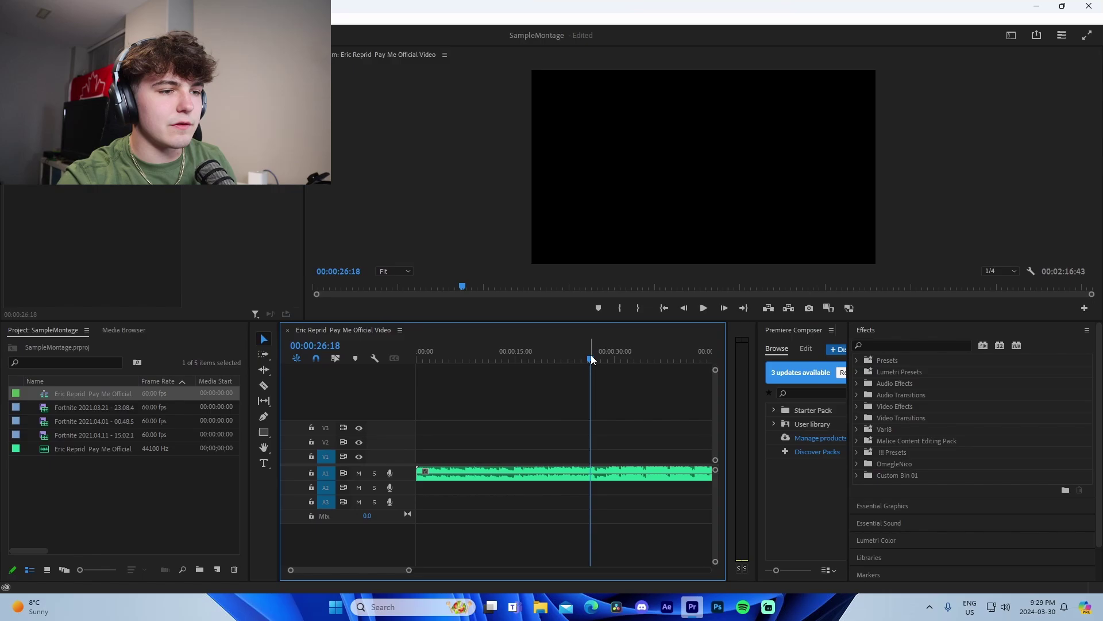
key("space")
left_click_drag(410, 570, 530, 572)
key("space")
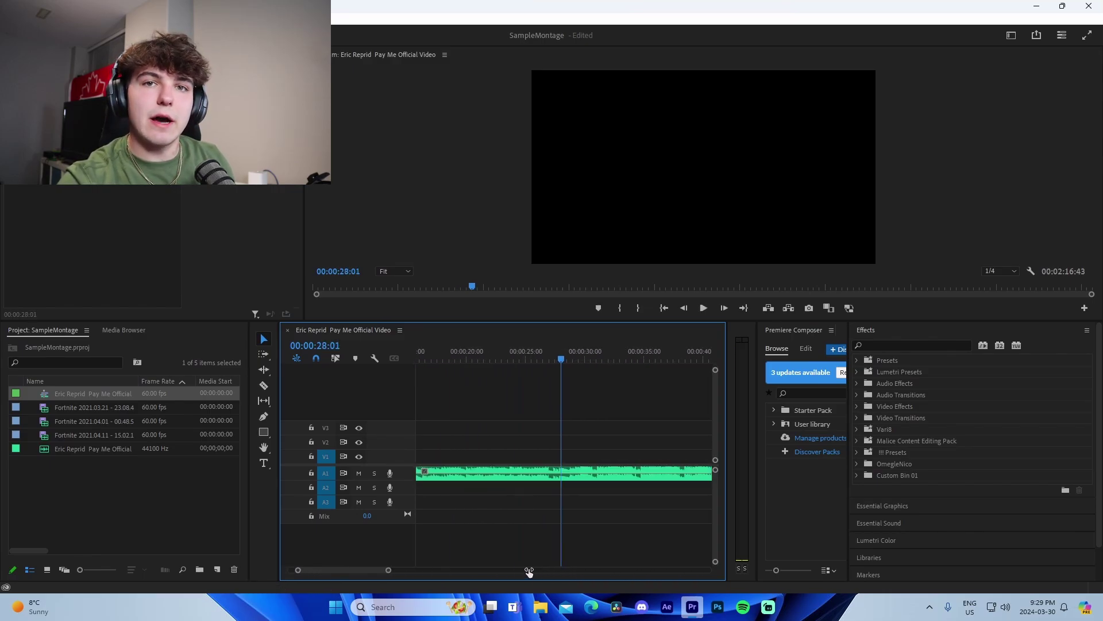
scroll(529, 570, "up", 4)
- Mark the key beats on the song clip between about 00:00:29 and 00:00:34, and save the project
key("space")
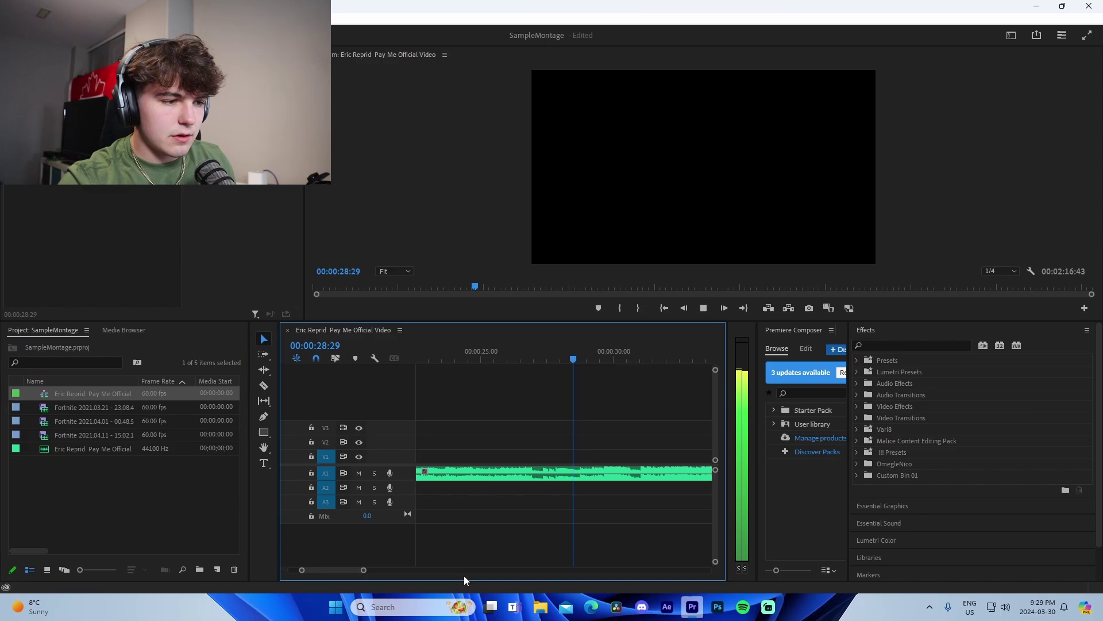
left_click_drag(364, 571, 352, 571)
key("space")
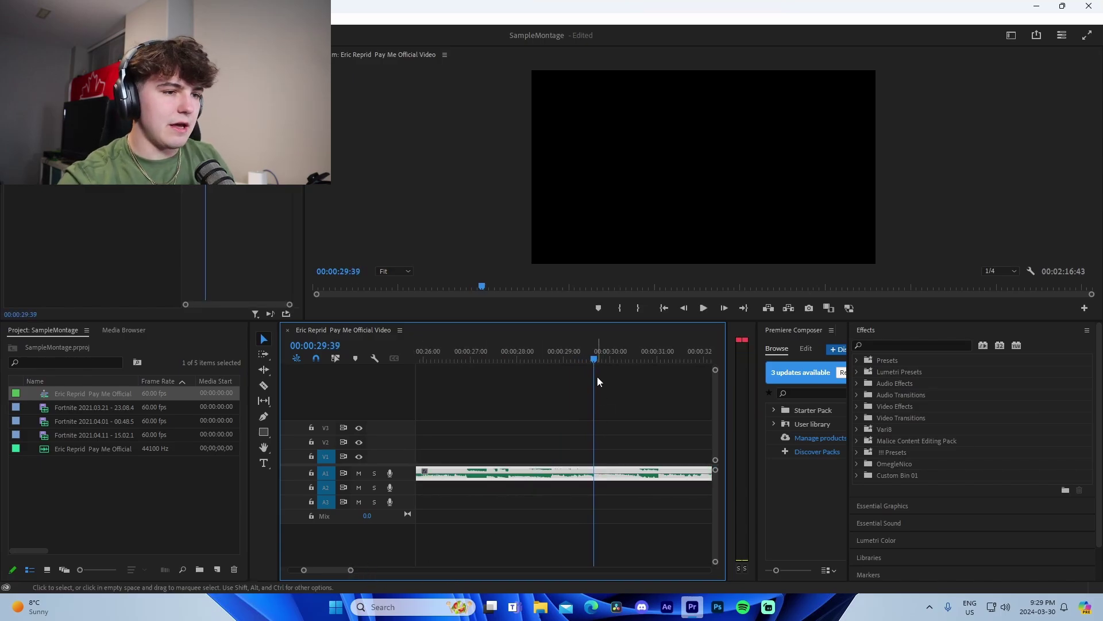
key("space")
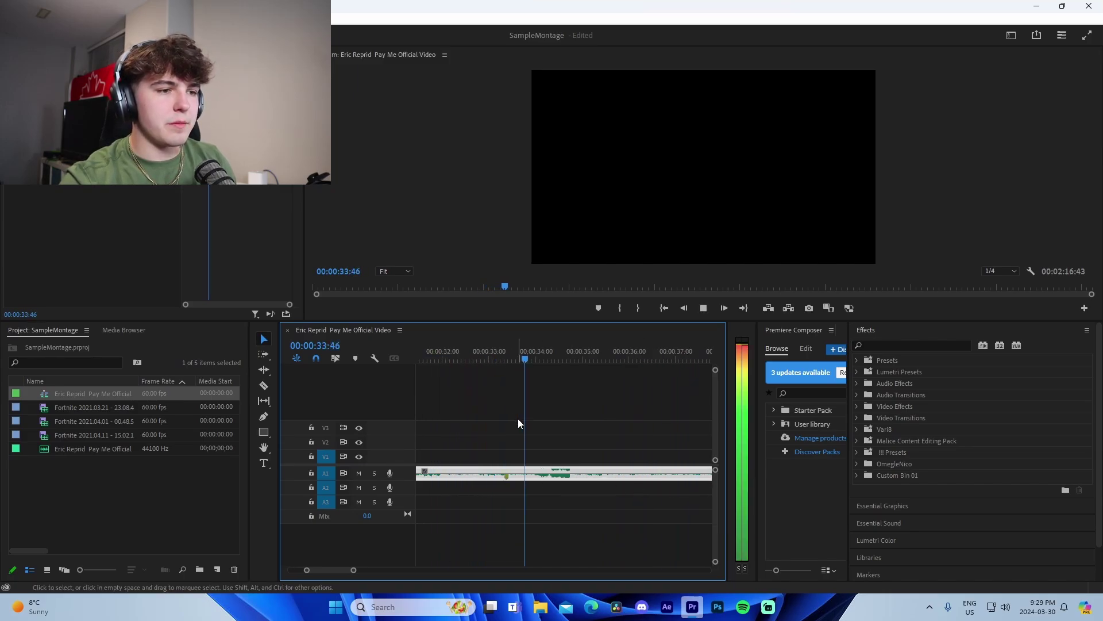
key("space")
left_click_drag(353, 570, 390, 571)
left_click(532, 502)
key("c")
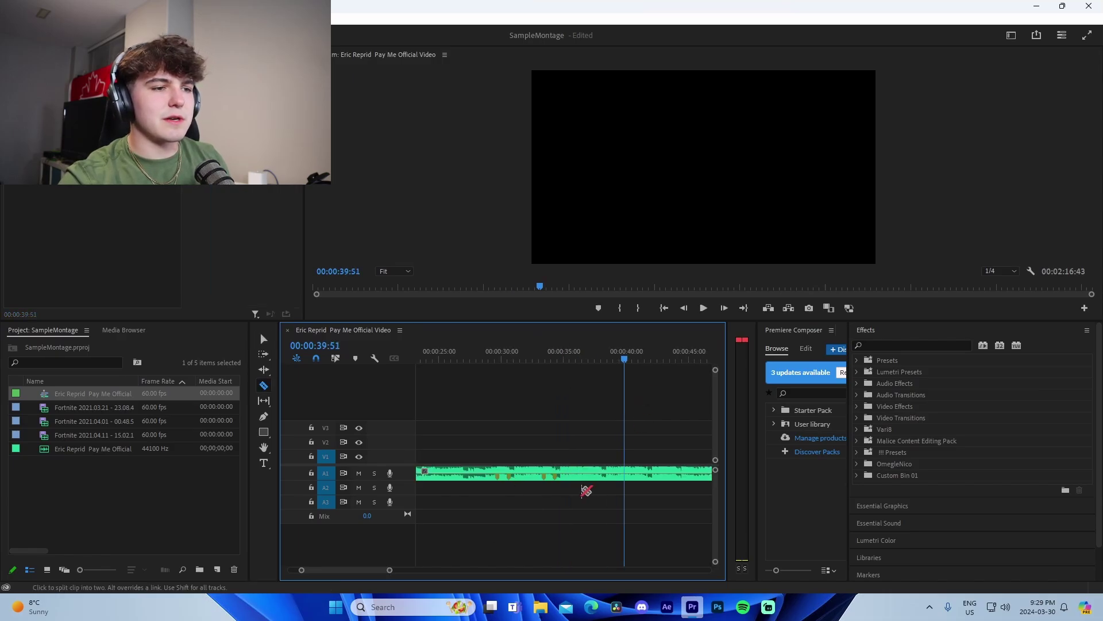
key("ctrl+s")
key("v")
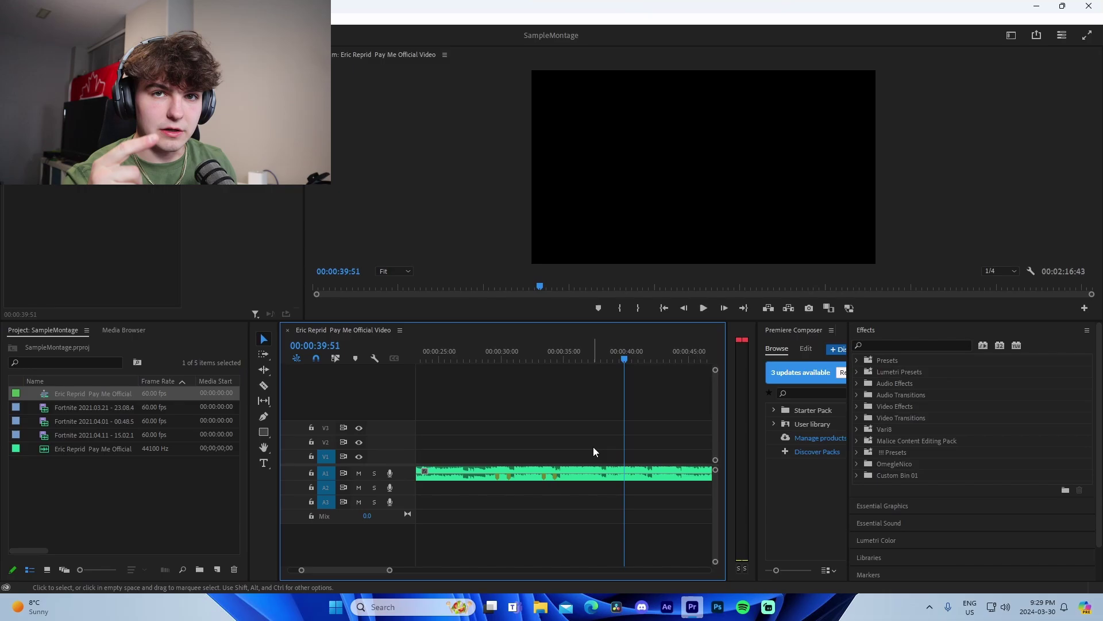
- Split the song before and after the marked beats, at about 00:00:27 and 00:00:37, and delete everything after the second cut
key("c")
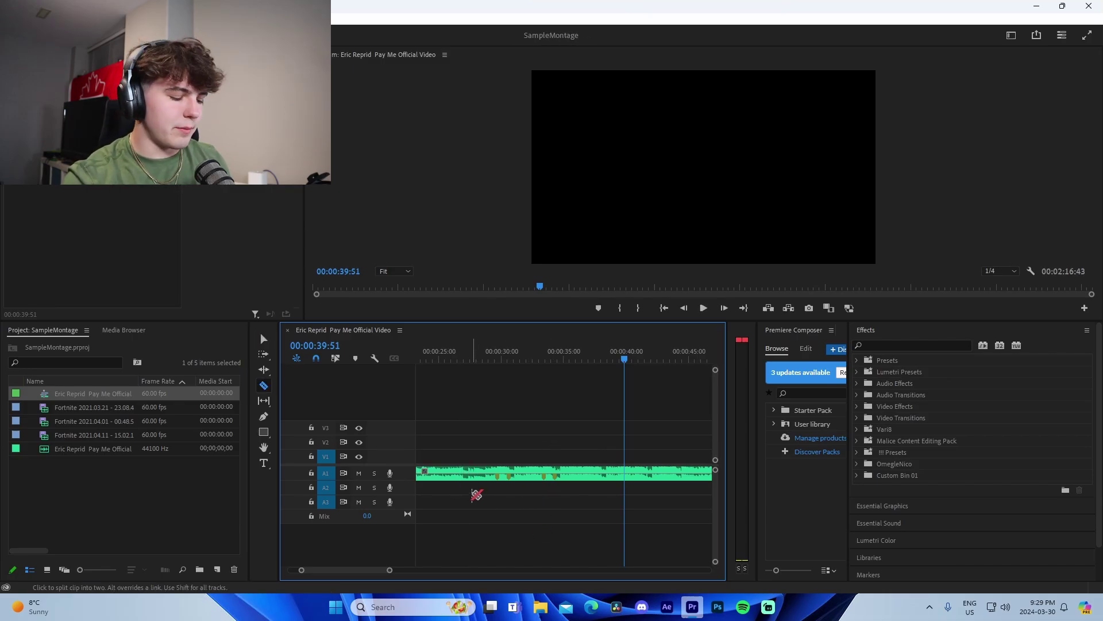
key("v")
key("c")
left_click(467, 474)
left_click(585, 474)
key("v")
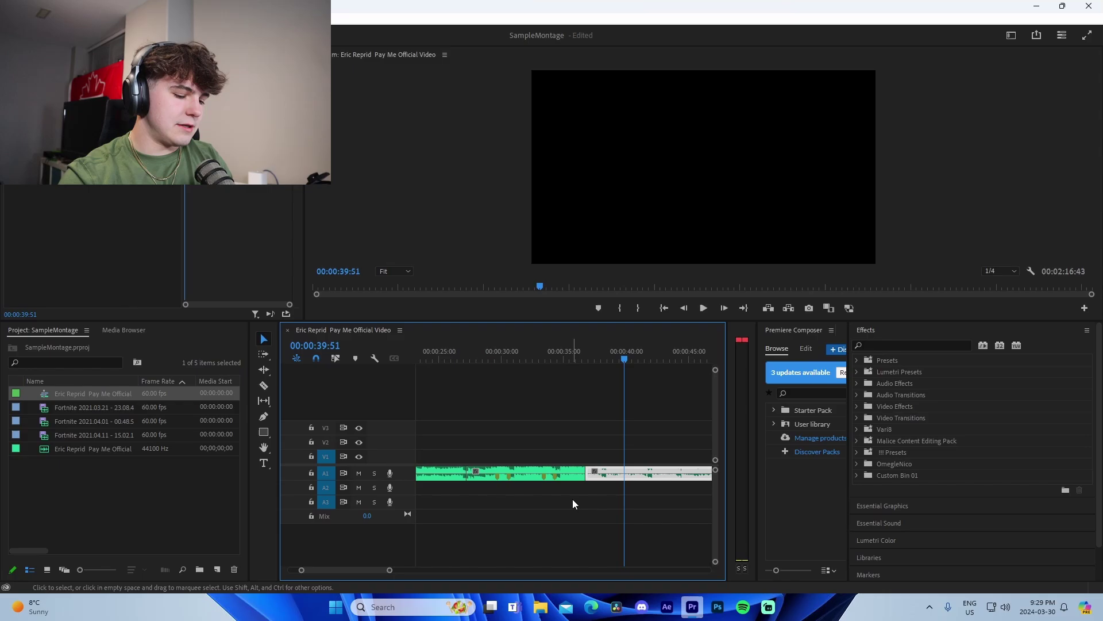
key("Delete")
- Move the marked song section to the start of the sequence in place of the intro, and play it back
left_click_drag(486, 482, 398, 481)
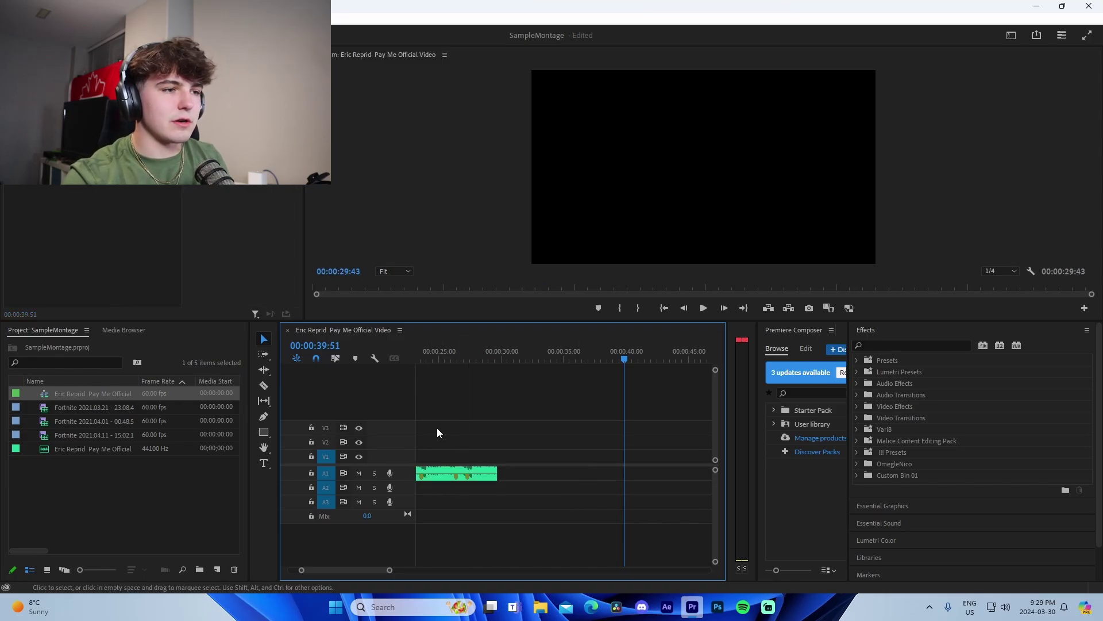
key("Home")
left_click_drag(677, 471, 419, 471)
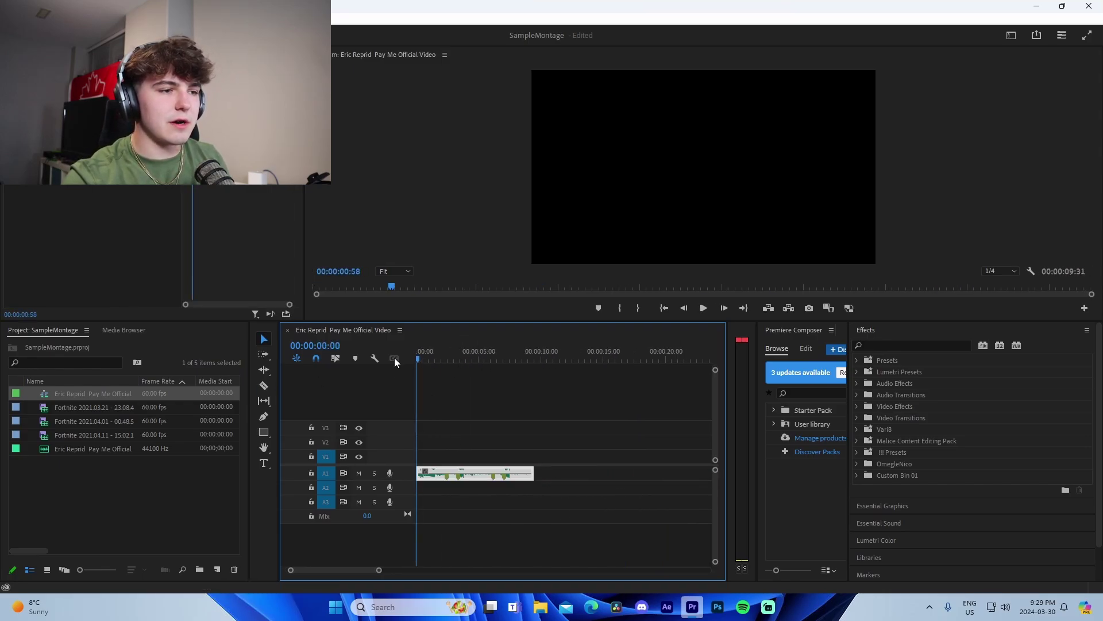
key("space")
left_click_drag(378, 569, 364, 569)
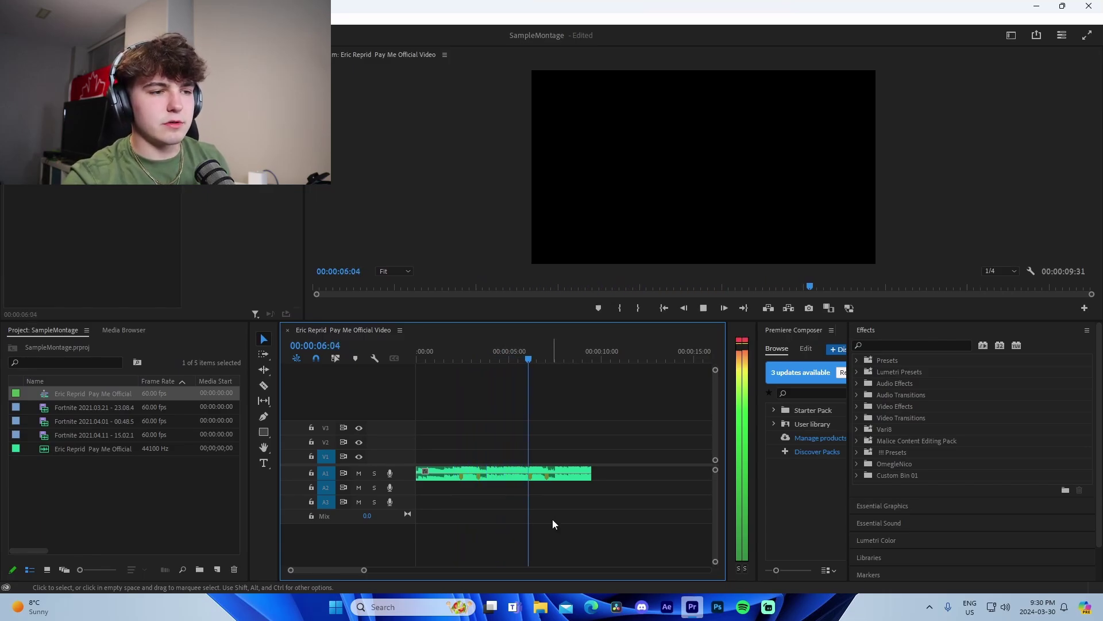
key("space")
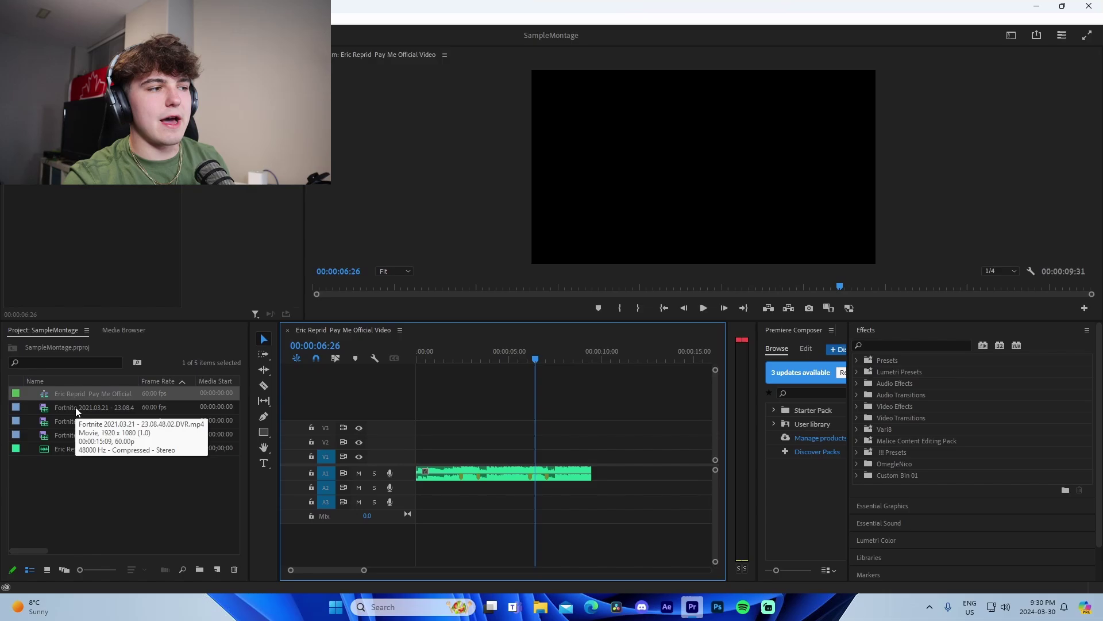
- Open the Fortnite 2021.03.21 clip in the source view and mark its kill with an in point at 00:00:10:53 and an out point at 00:00:12:36
double_click(74, 409)
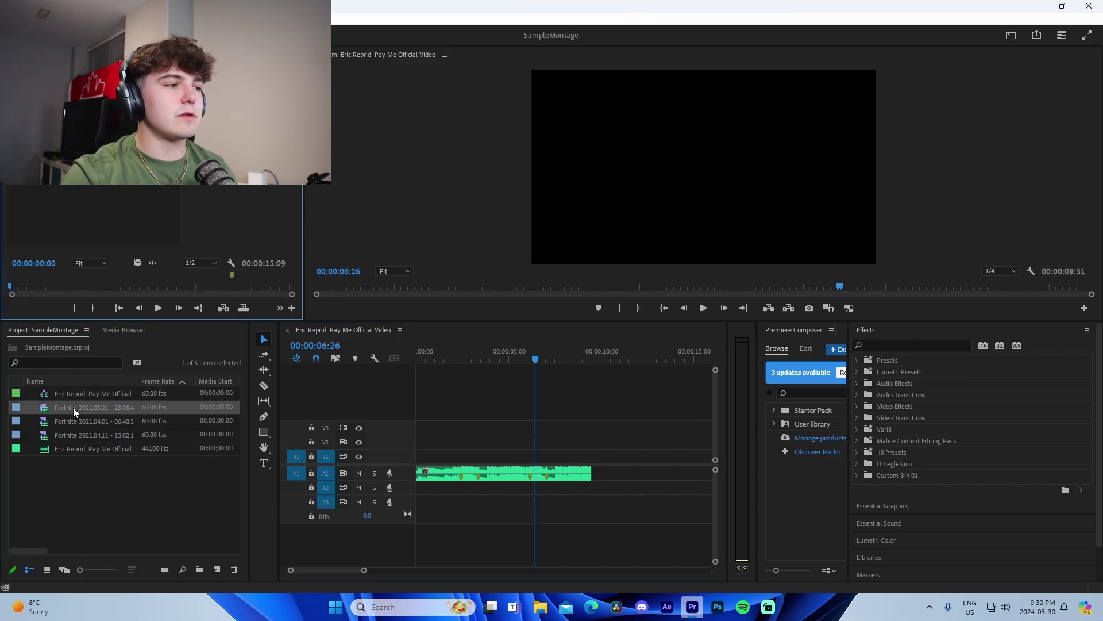
left_click_drag(142, 286, 196, 306)
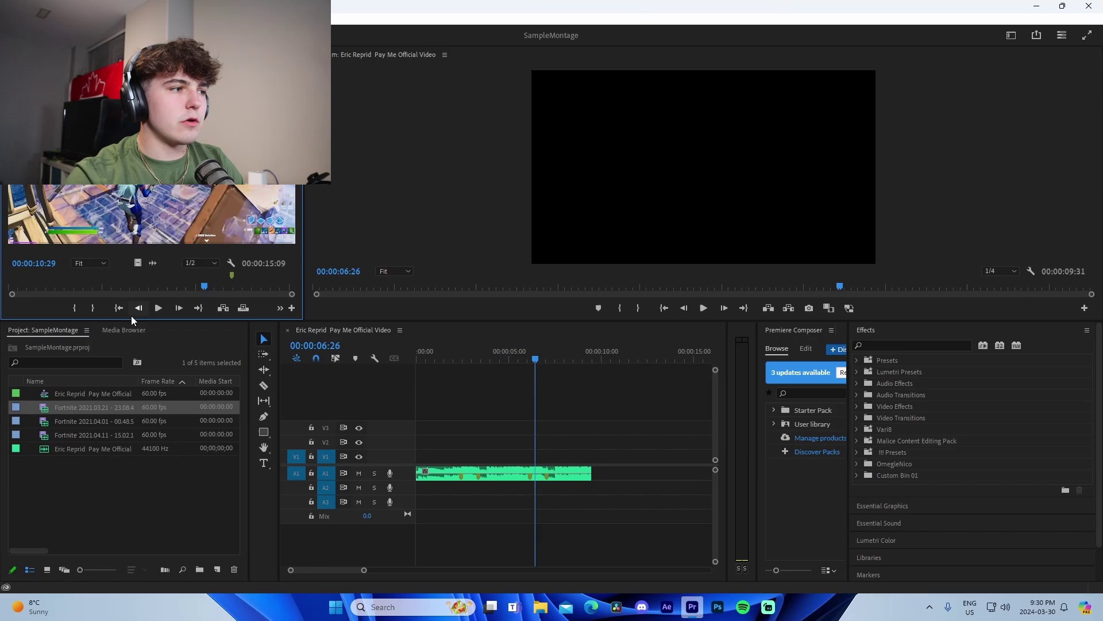
left_click_drag(75, 403, 390, 443)
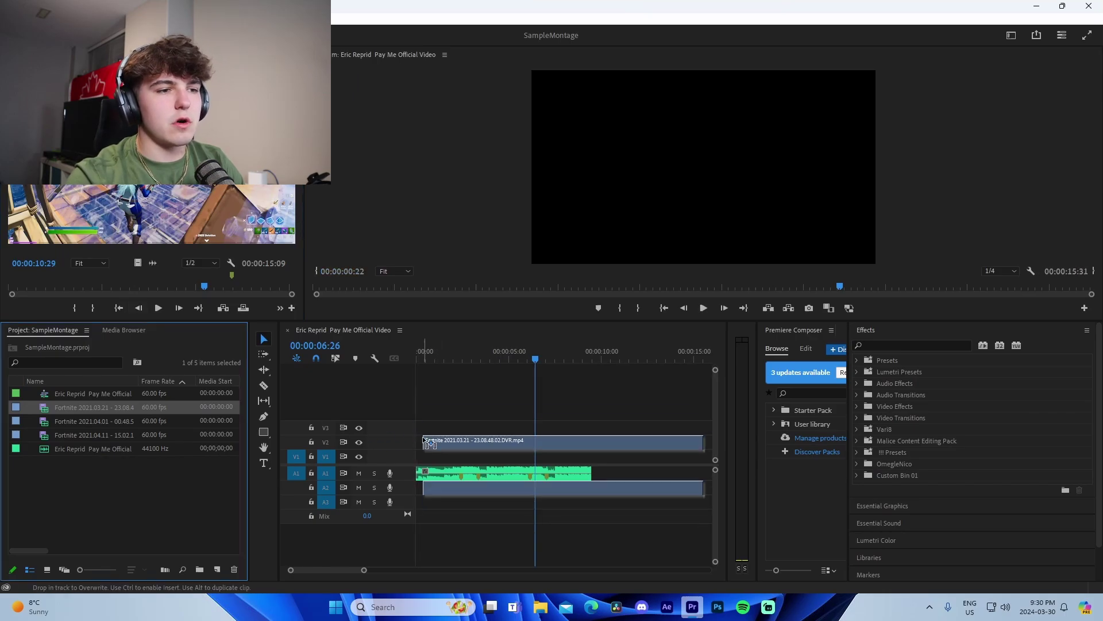
left_click_drag(426, 440, 116, 424)
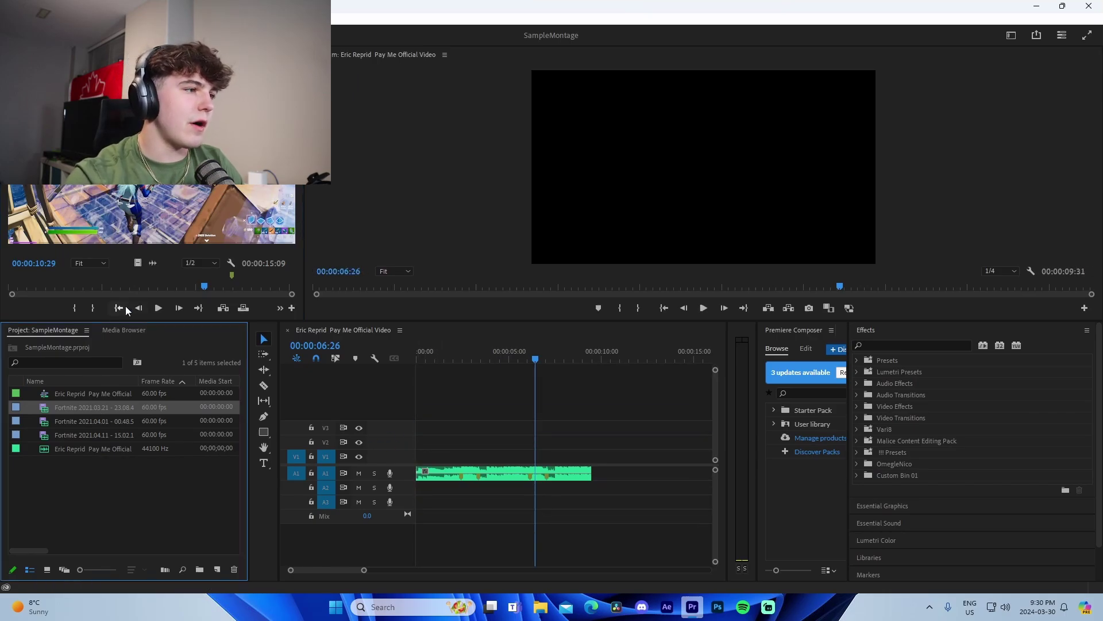
mouse_move(205, 287)
left_mouse_down()
mouse_move(221, 288)
mouse_move(214, 292)
left_mouse_up()
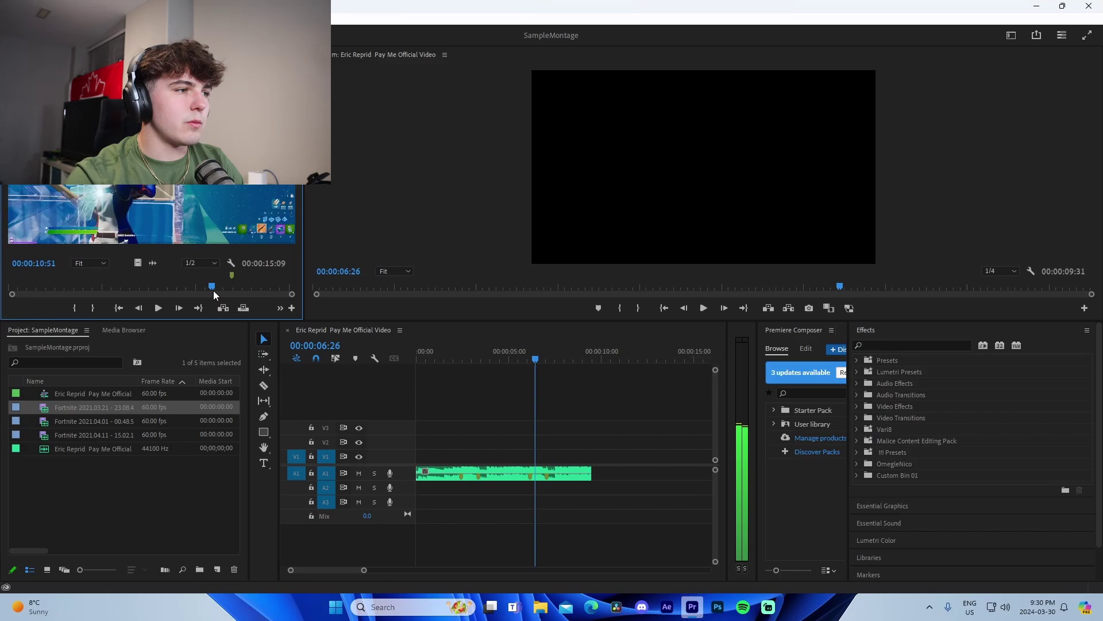
left_click(75, 308)
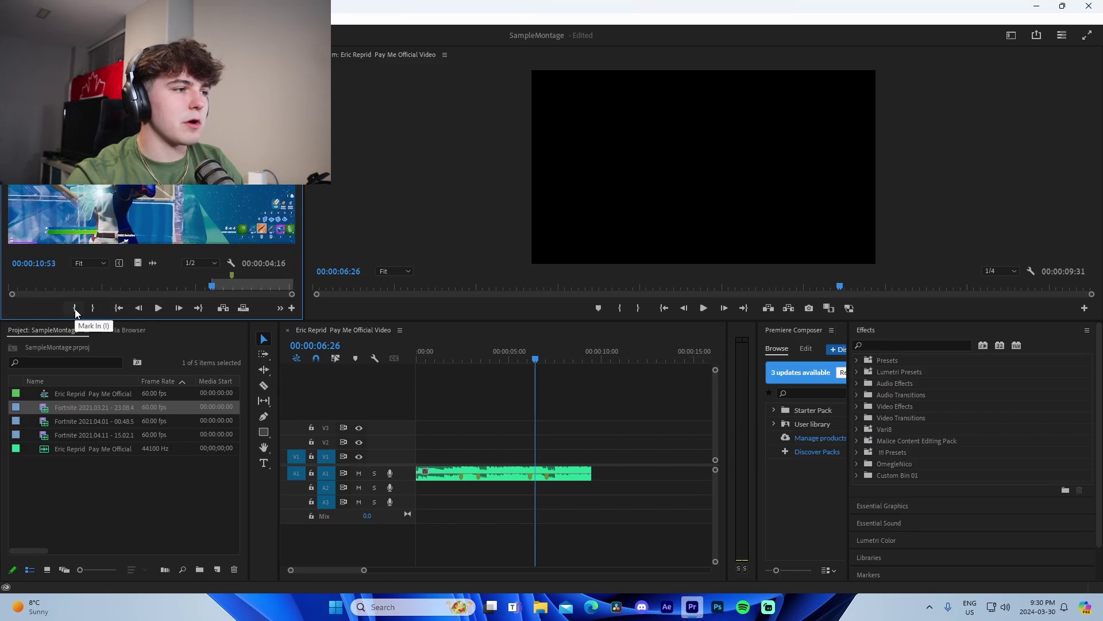
left_click_drag(213, 287, 245, 287)
key("o")
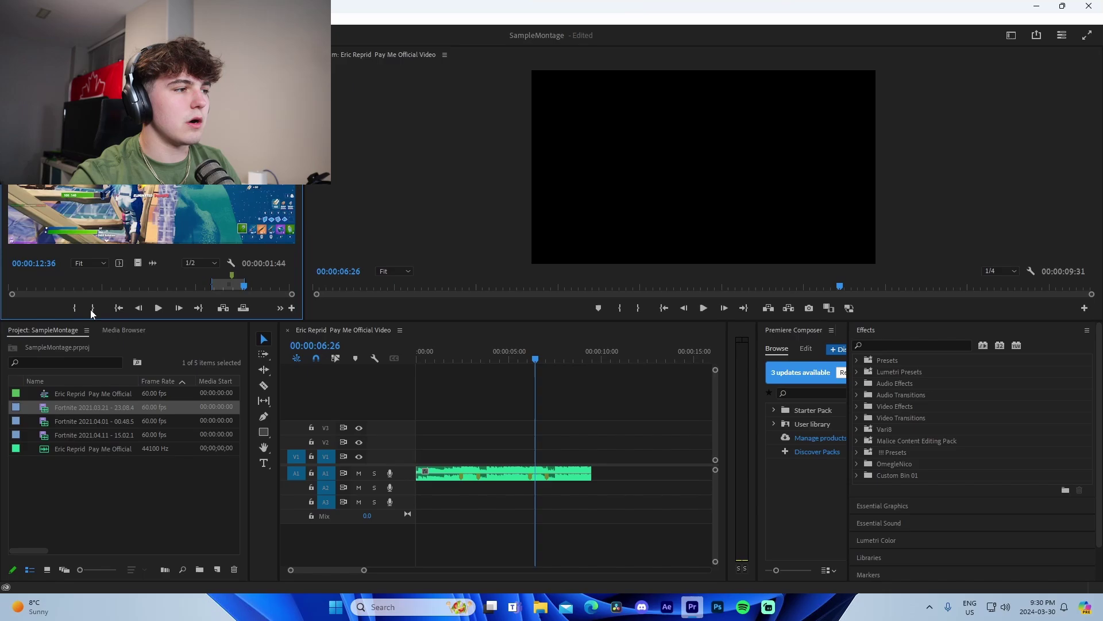
- Add the marked 2021.03.21 clip to V1 and A1, move the song to A2, and align the clip's marker with the song's first beat marker
left_click_drag(159, 407, 604, 470)
left_click_drag(509, 474, 508, 488)
left_click(641, 504)
left_click_drag(619, 455, 542, 457)
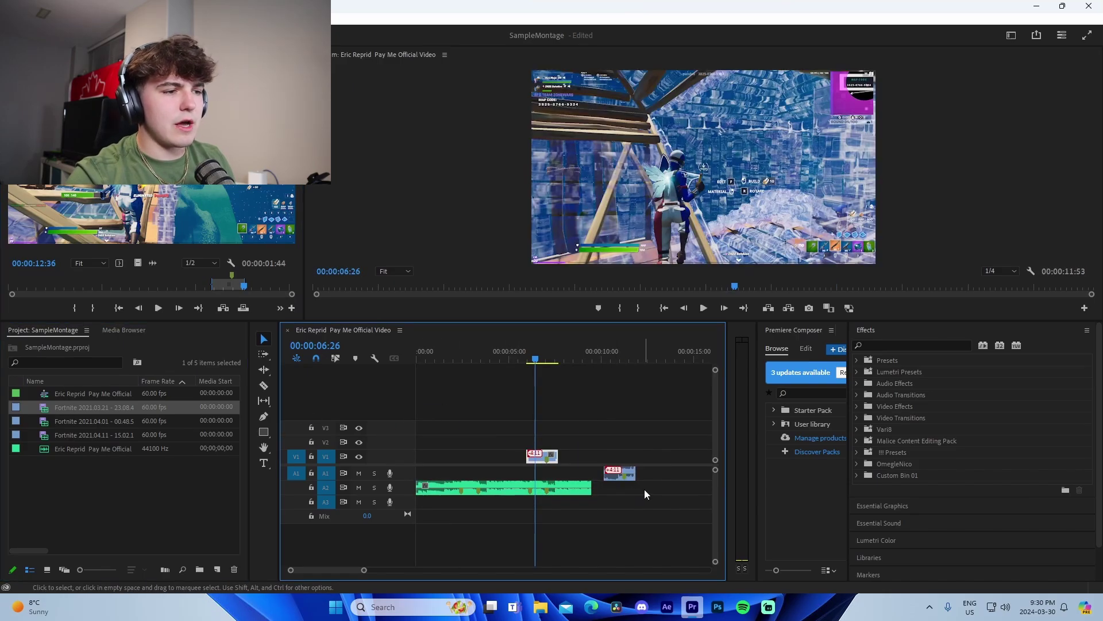
key("ctrl+z")
left_click_drag(620, 459, 489, 463)
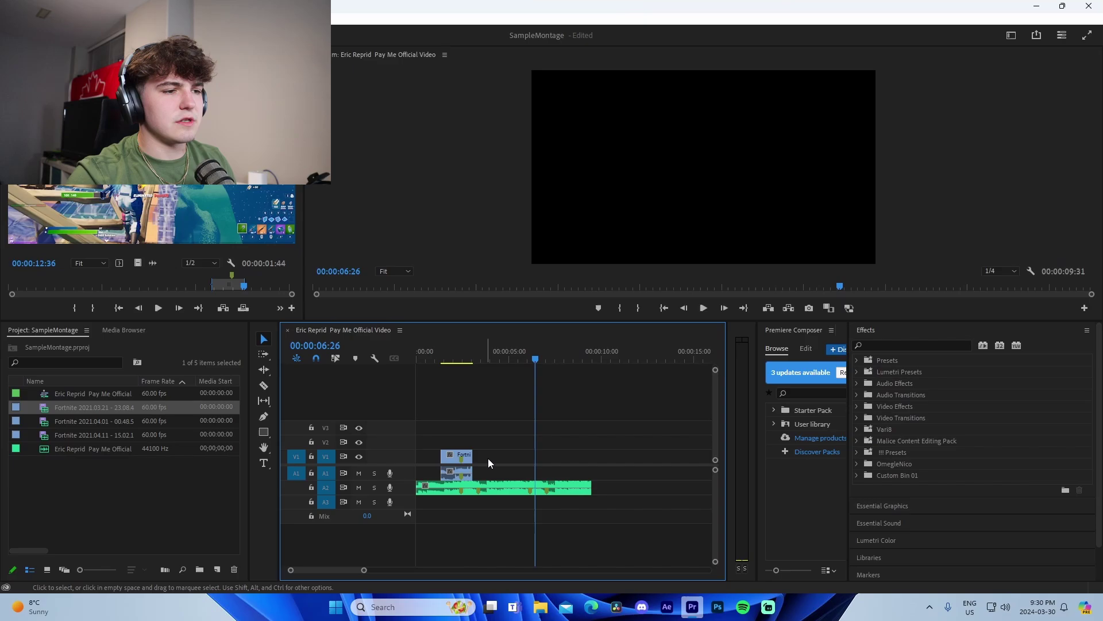
- Extend the first clip's end to the second beat marker and its start to the beginning of the sequence, and play it back
left_click(461, 356)
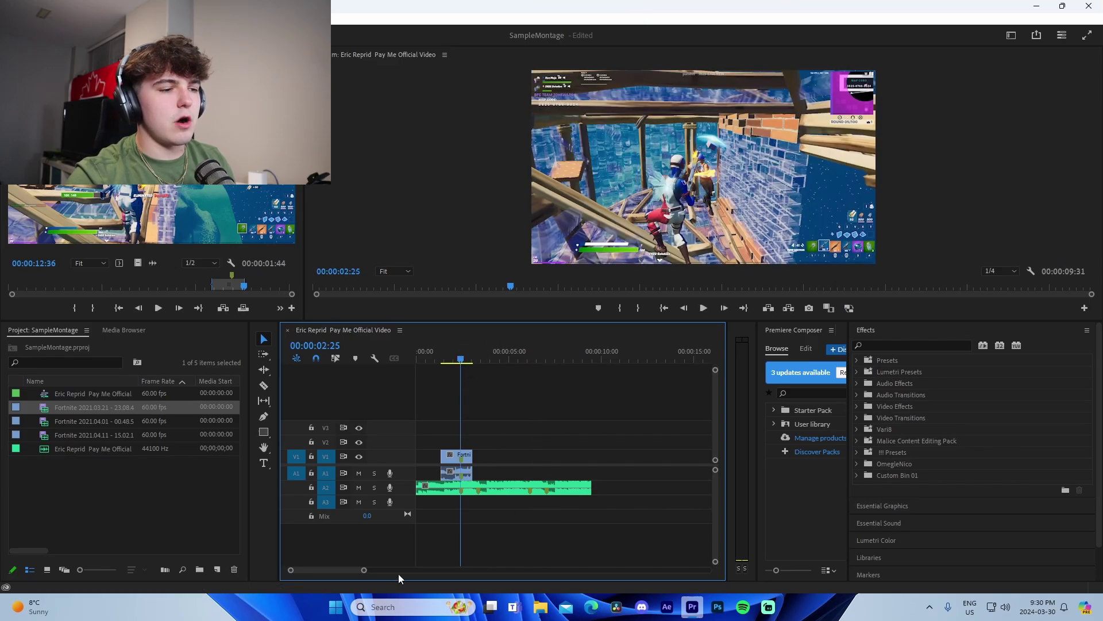
left_click_drag(364, 571, 345, 571)
left_click_drag(542, 472, 519, 459)
left_click_drag(522, 459, 532, 458)
left_click_drag(465, 458, 418, 459)
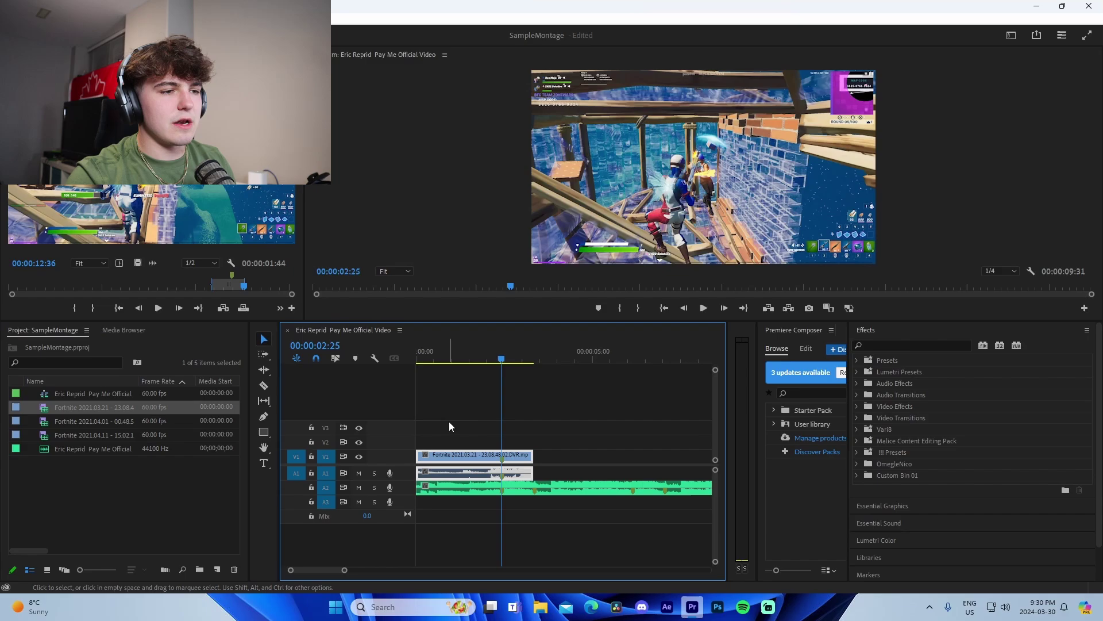
key("space")
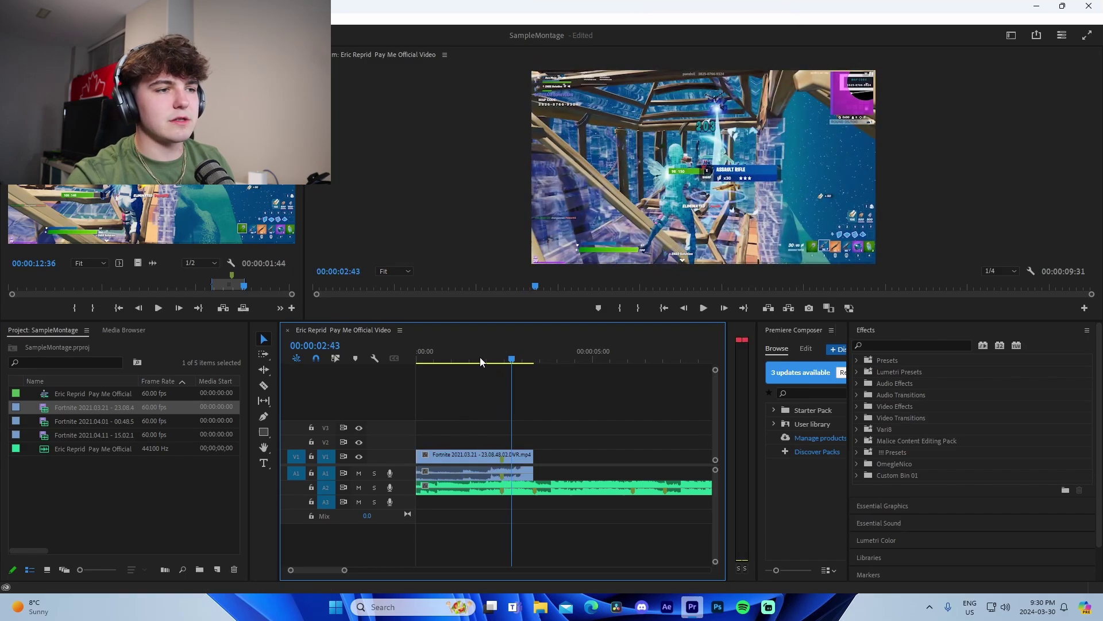
left_click(466, 357)
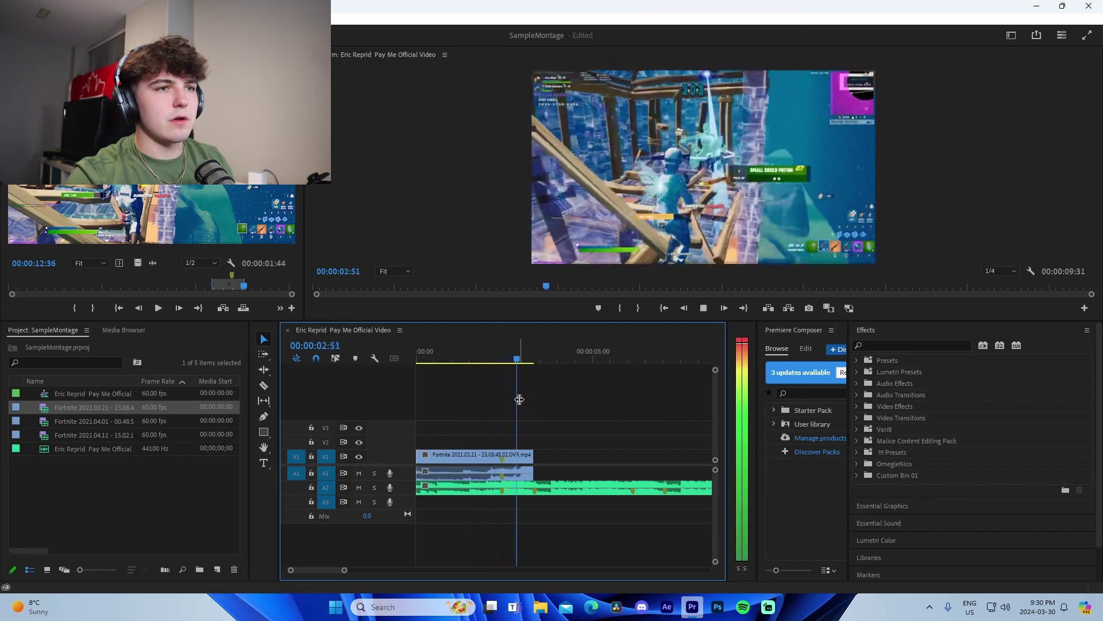
- Open the Fortnite 2021.04.01 clip in the source view and mark its kill with an in point at 00:00:26:10 and an out point at 00:00:29:02
left_click(631, 351)
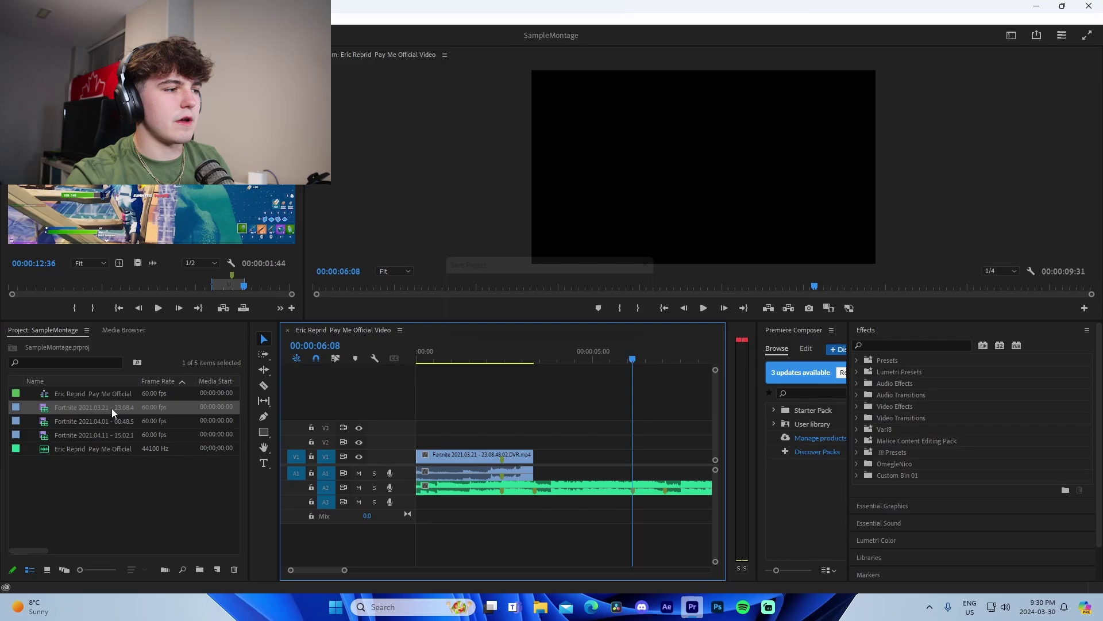
left_click(88, 421)
double_click(88, 422)
left_click_drag(155, 286, 230, 309)
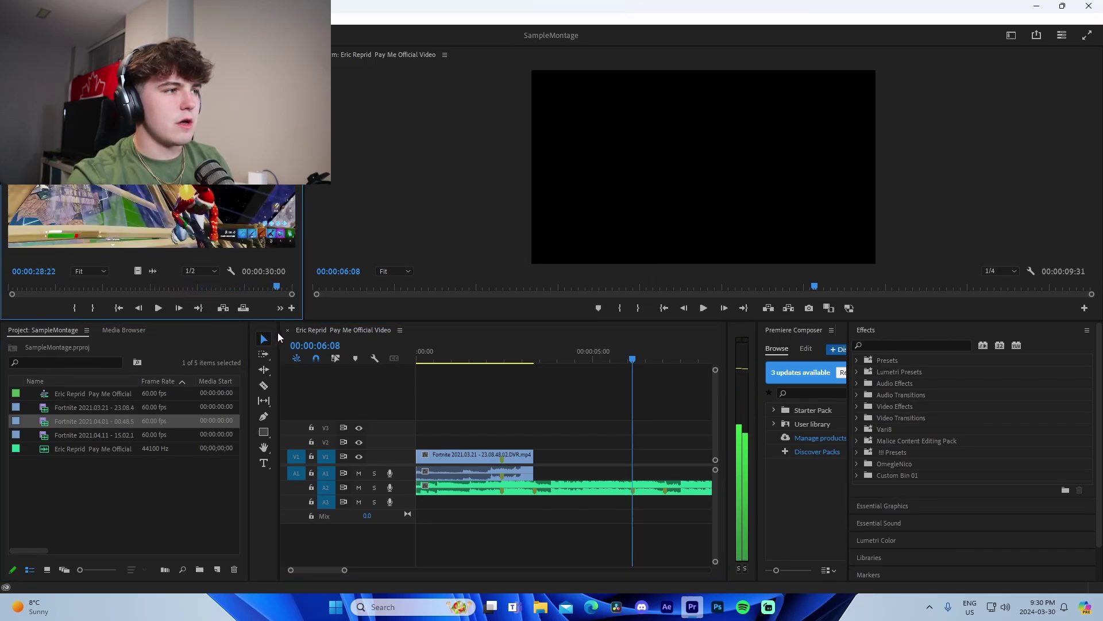
key("space")
key("o")
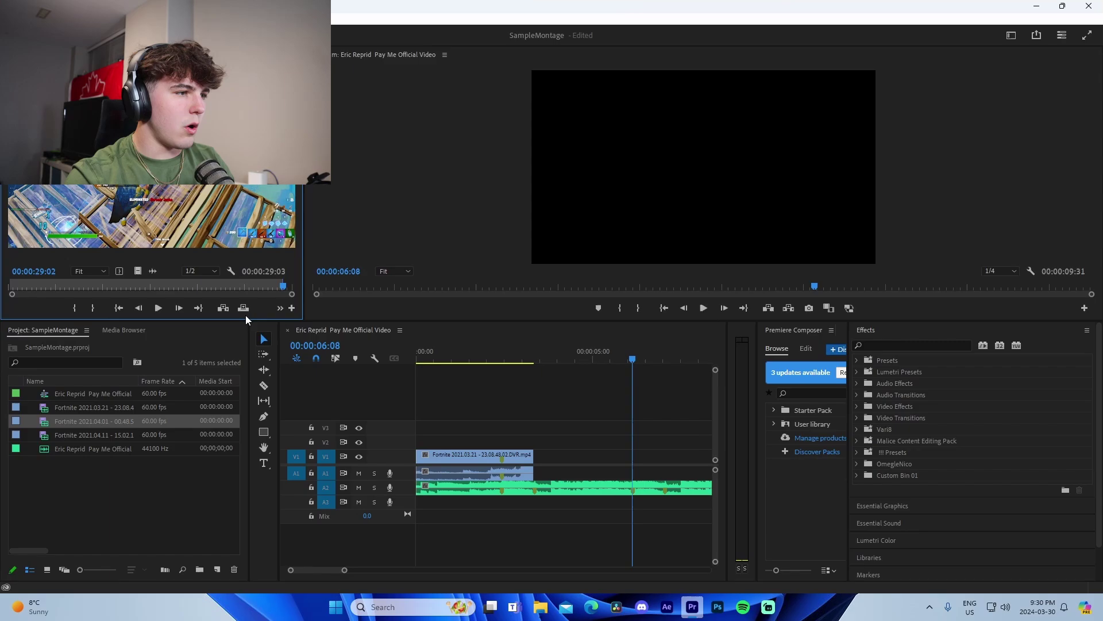
left_click(256, 287)
left_click(256, 287)
key("i")
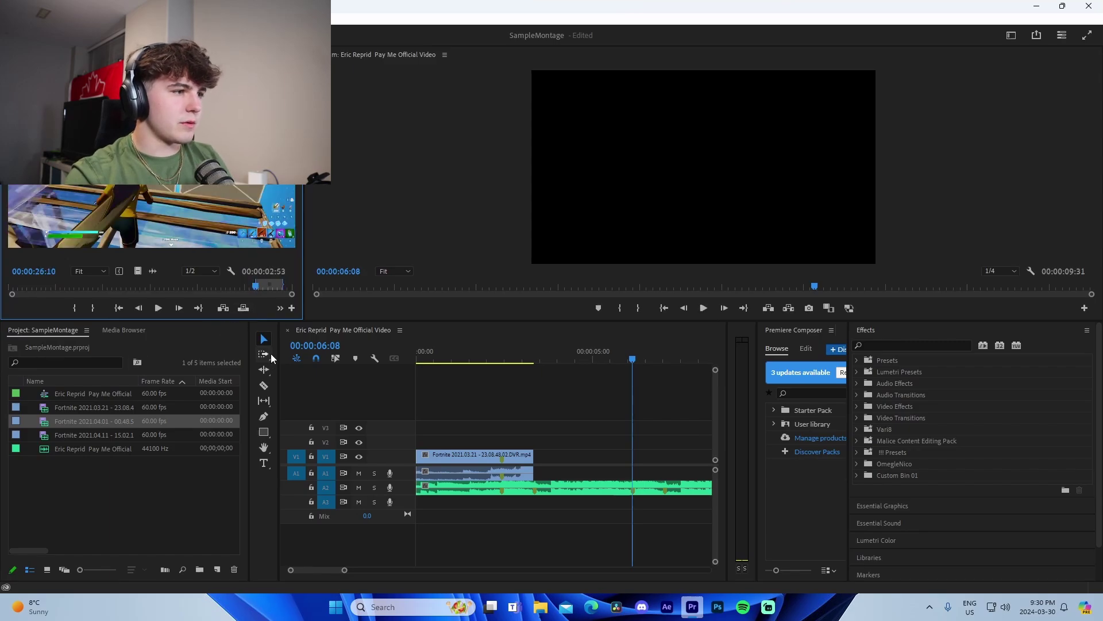
- Add the 2021.04.01 clip after the first one, mark its shot at 00:00:06:02, and align that marker with the third beat marker
left_click_drag(108, 422, 608, 457)
left_click_drag(591, 356, 629, 358)
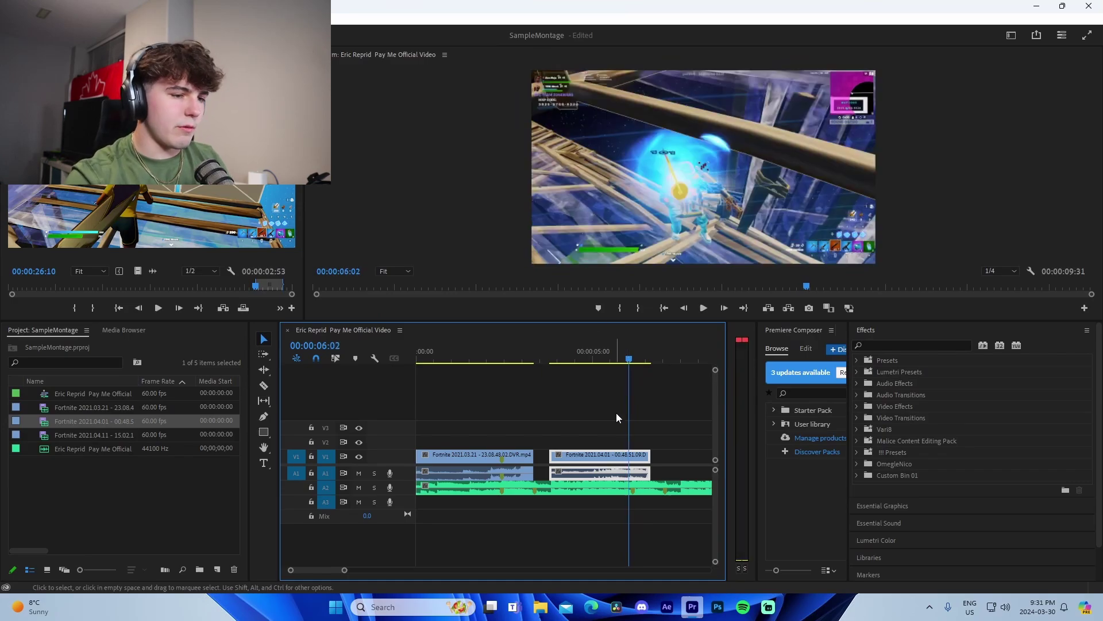
key("m")
left_click_drag(345, 571, 338, 570)
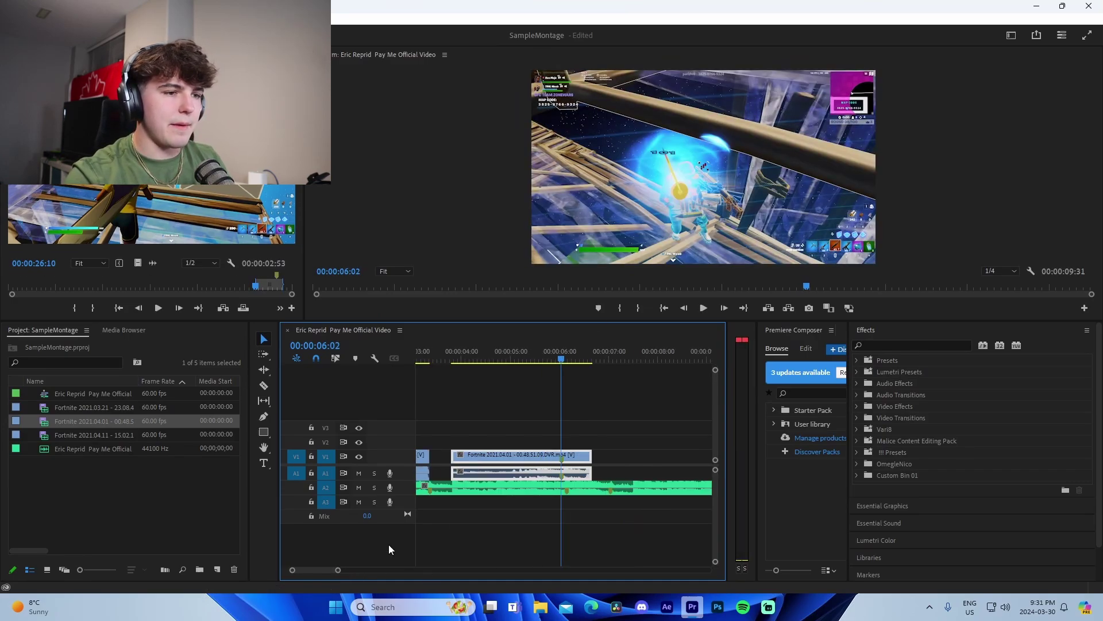
left_click_drag(515, 452, 521, 453)
- Extend the second clip's end to the fourth beat marker and its start back to the first clip, and save the project
left_click_drag(594, 458, 608, 459)
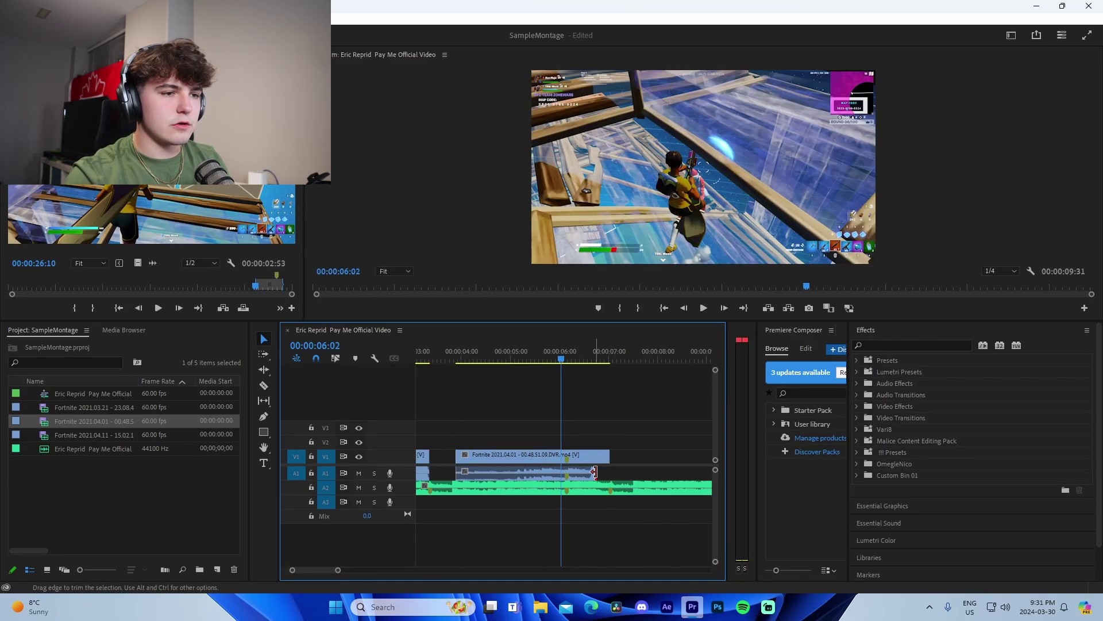
left_click(561, 454)
left_click_drag(464, 461, 437, 460)
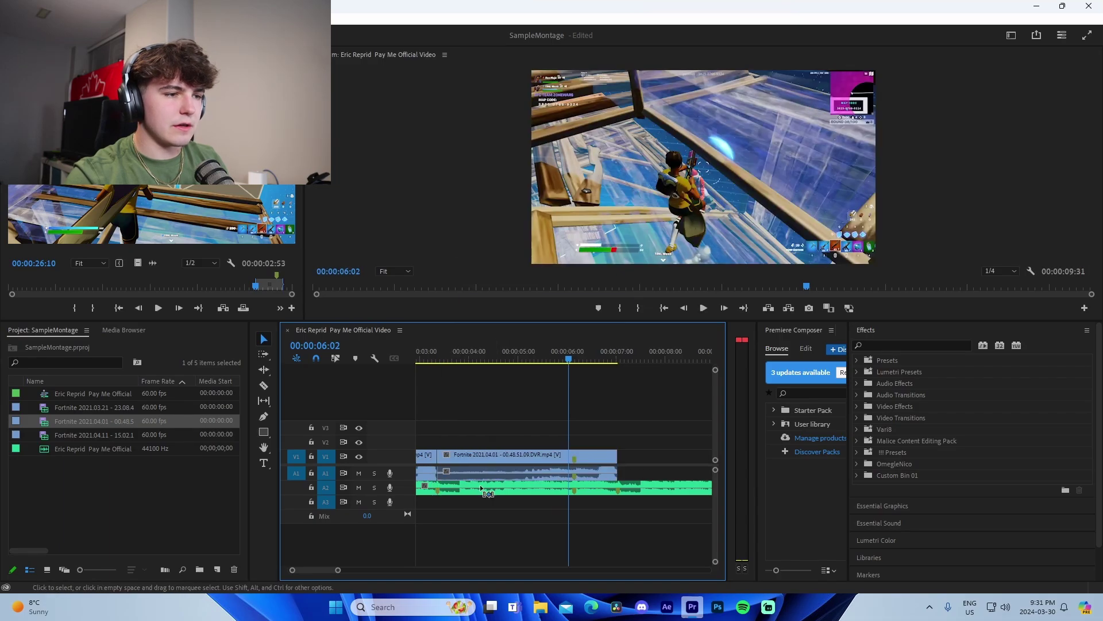
key("ctrl+s")
- Play back both clips from about 00:00:02:00 to check how the kills sync with the beats
left_click_drag(338, 570, 372, 571)
left_click(447, 358)
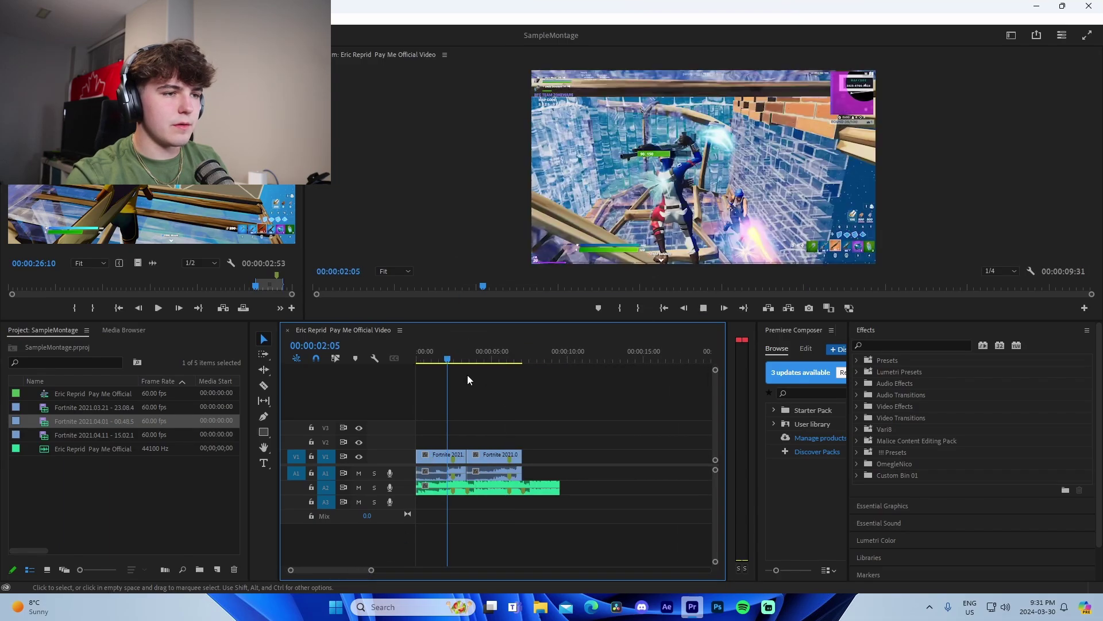
key("space")
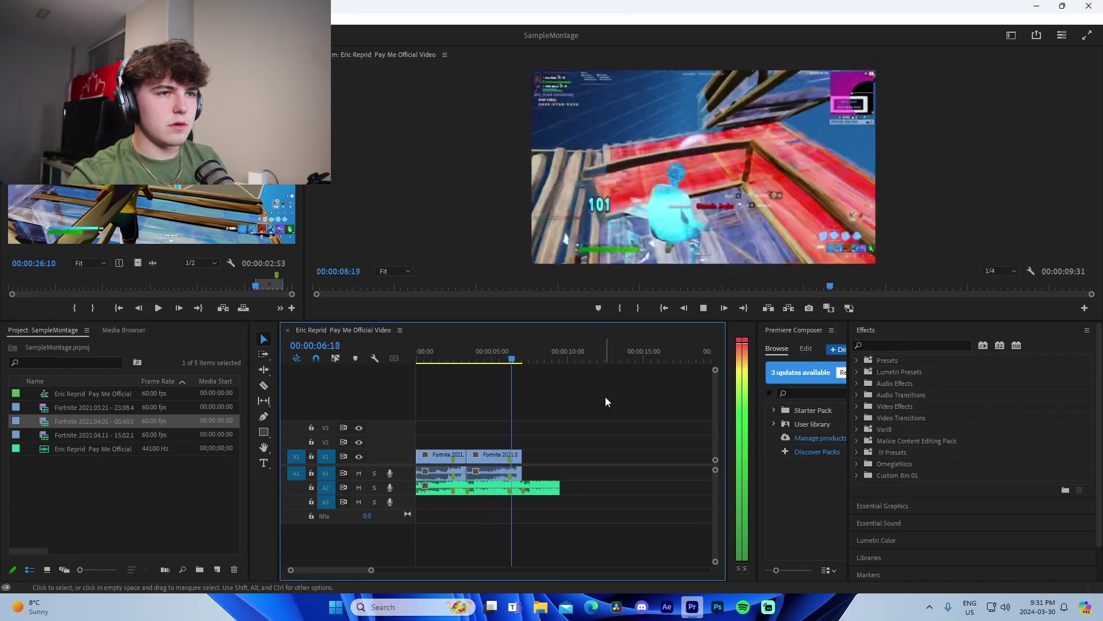
key("space")
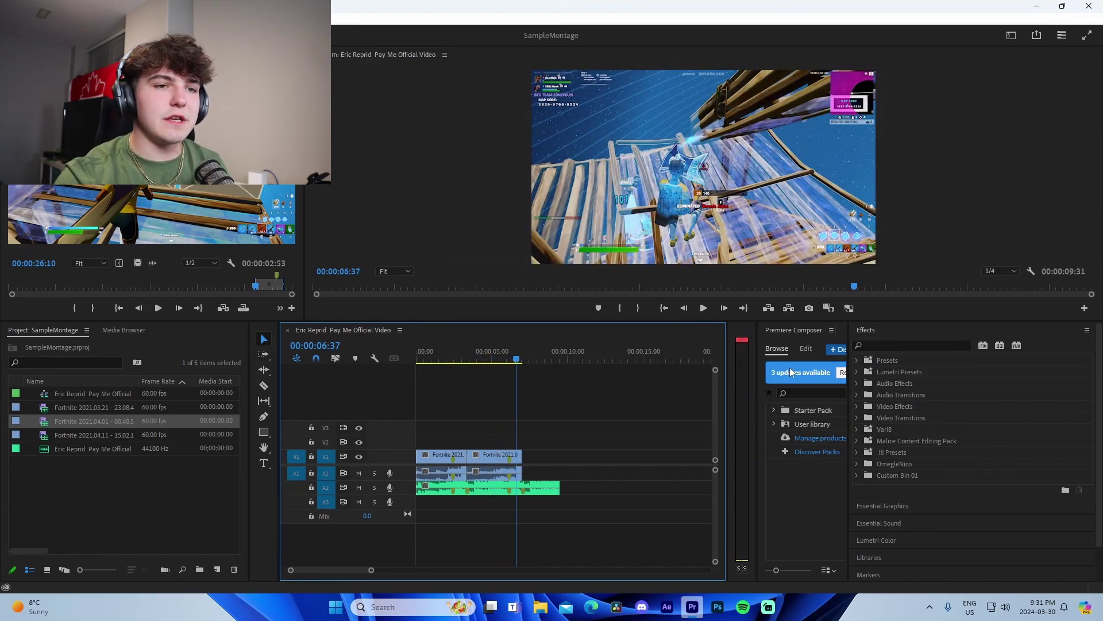
- Search the effects for "hl" and split the second clip three frames before the third beat marker, at 00:00:06:05
left_click(891, 345)
type("hl")
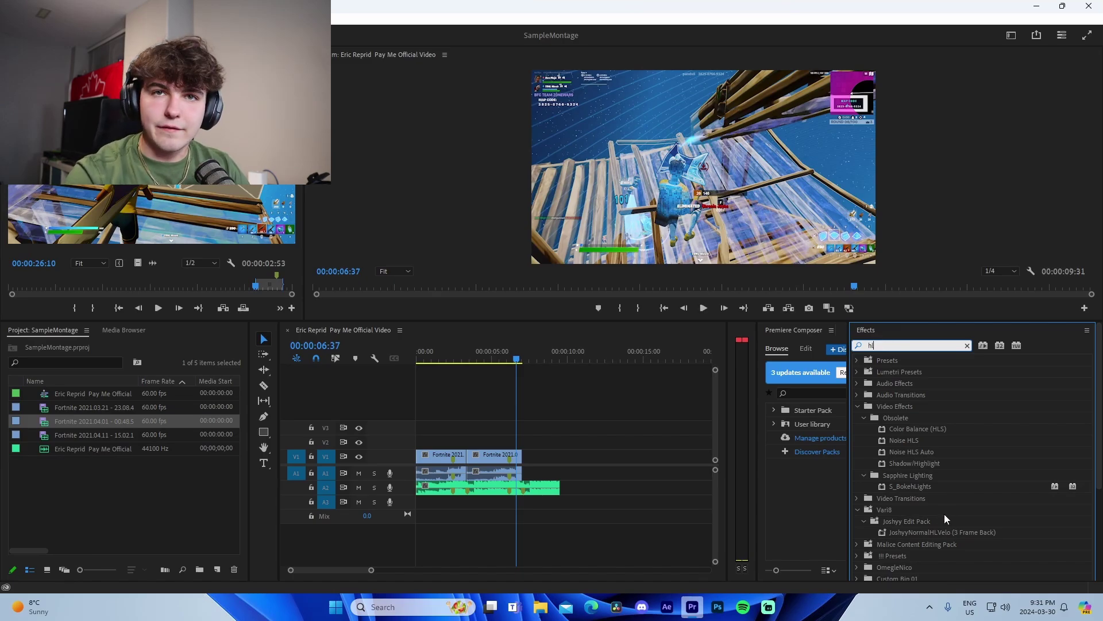
left_click(526, 405)
left_click(510, 353)
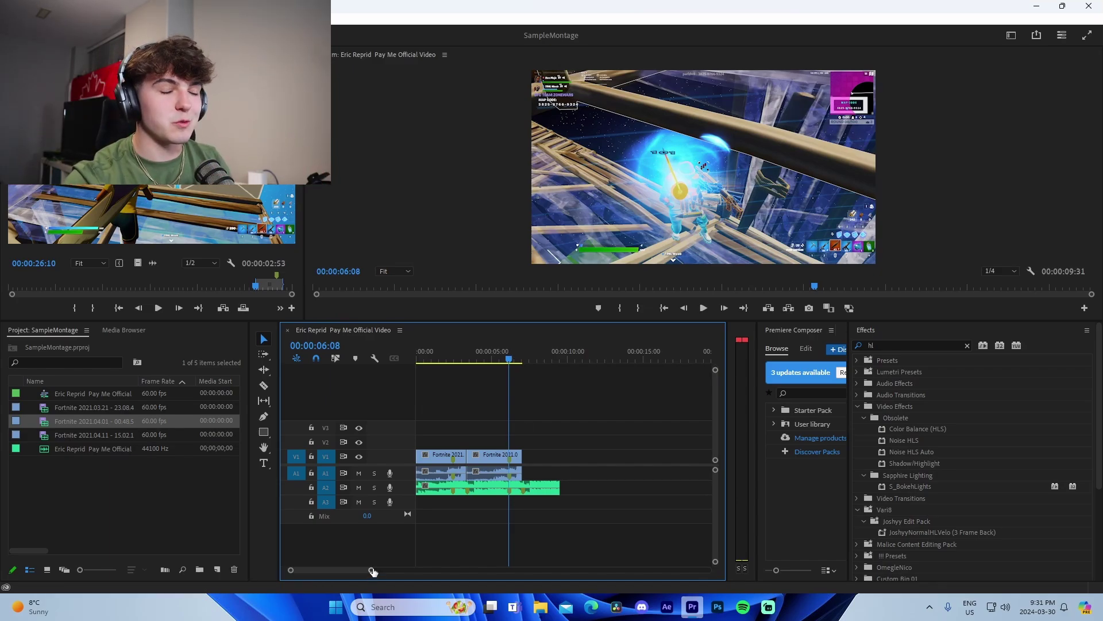
left_click_drag(373, 569, 347, 567)
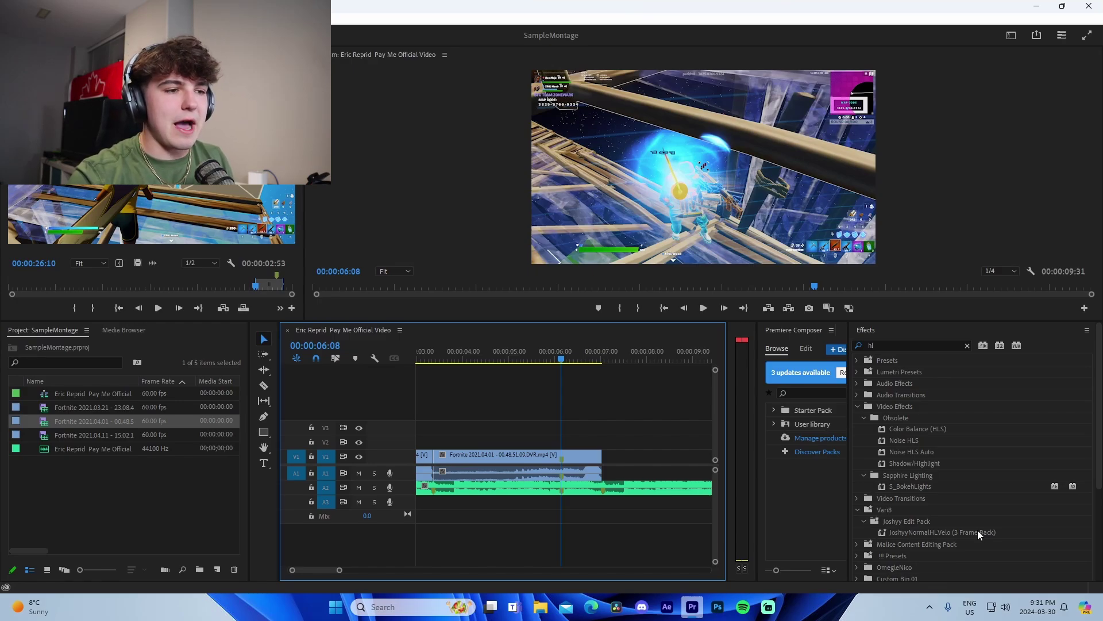
key("Left")
key("Left")
key("Left")
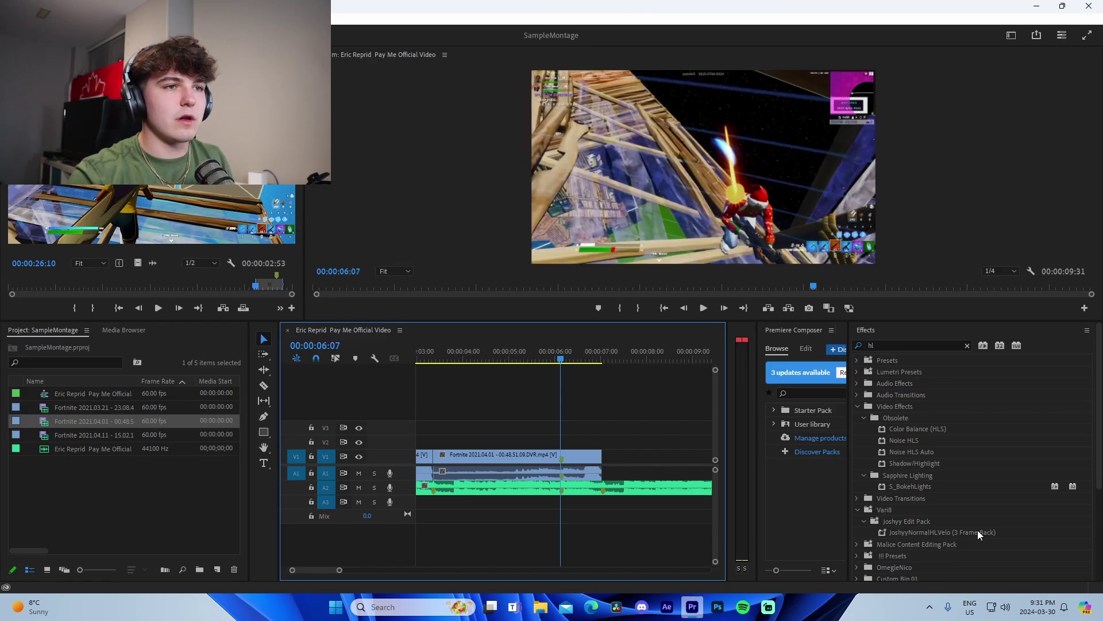
key("equal")
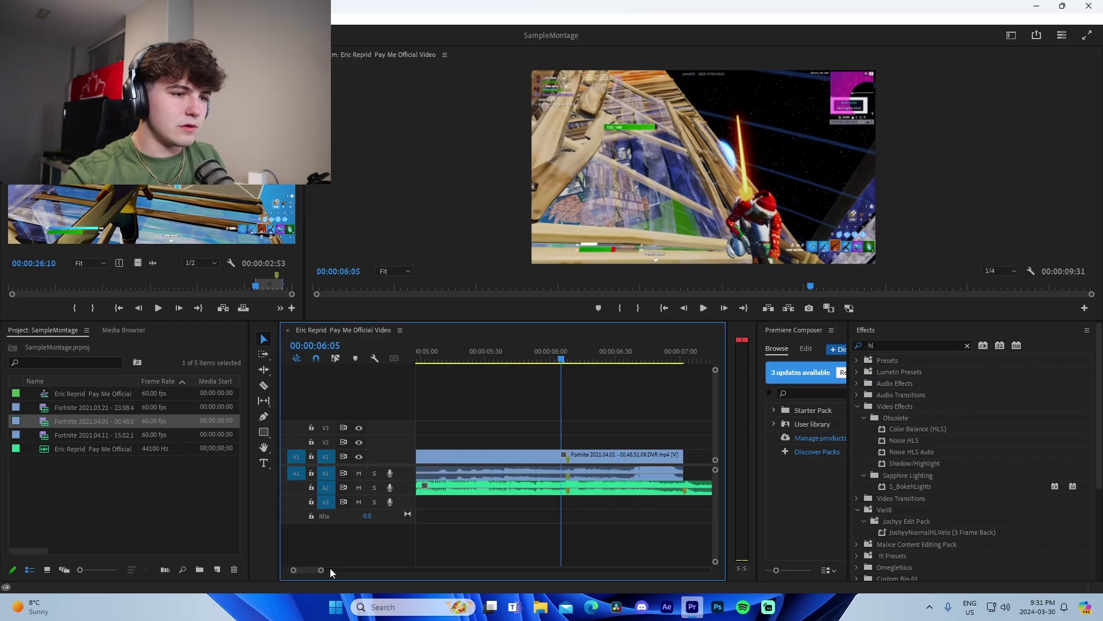
key("c")
left_click(561, 455)
key("v")
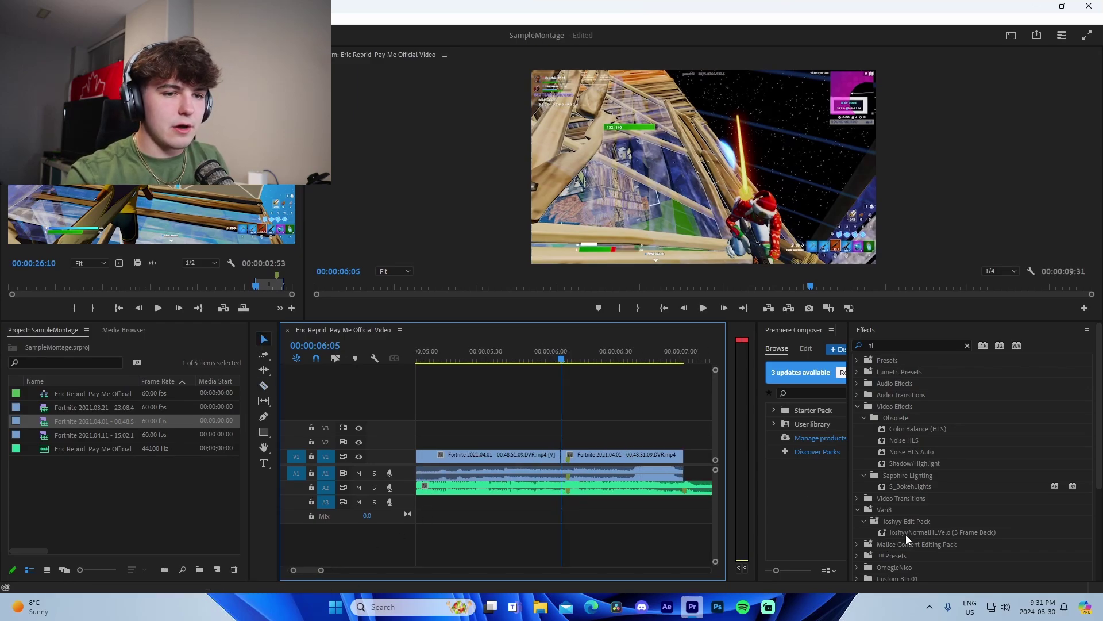
- Apply the JoshyyNormalHLVelo (3 Frame Back) preset to the second clip's part after the cut and play it back
left_click_drag(907, 534, 618, 459)
key("space")
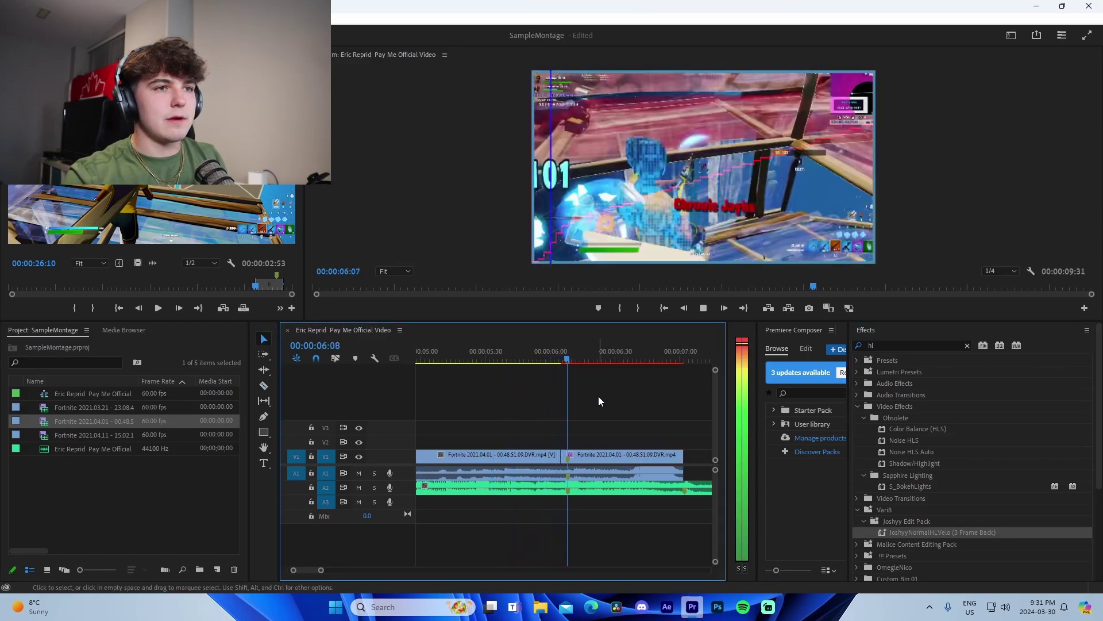
key("space")
- Split the first clip just before the first beat marker, at about 00:00:02:23
mouse_move(322, 570)
left_mouse_down()
mouse_move(361, 569)
mouse_move(326, 570)
left_mouse_up()
left_click(464, 359)
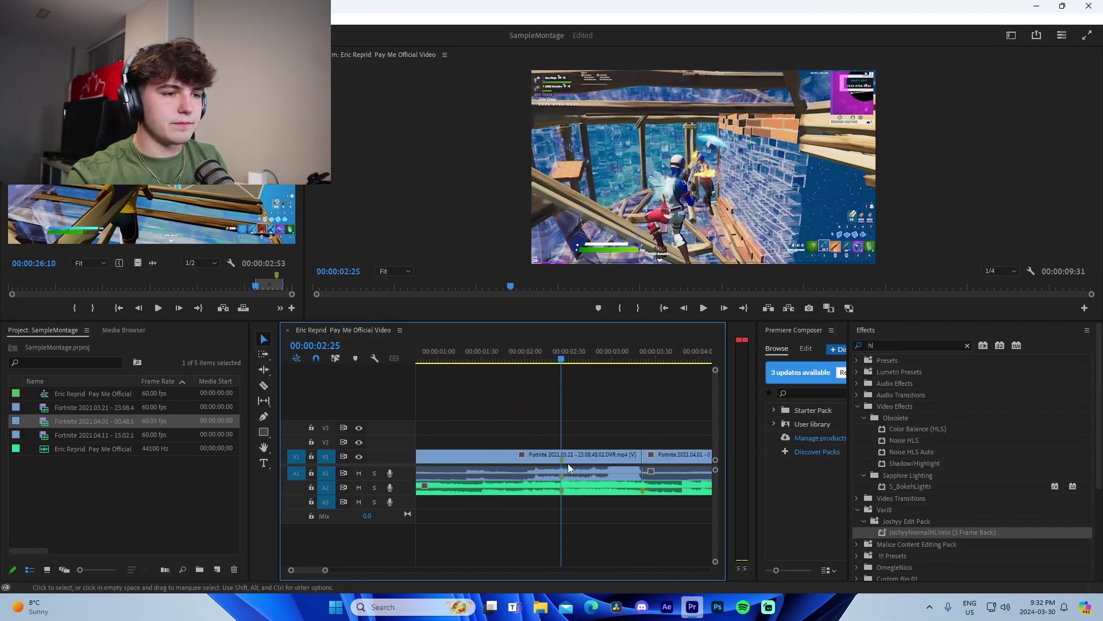
left_click(592, 463)
key("c")
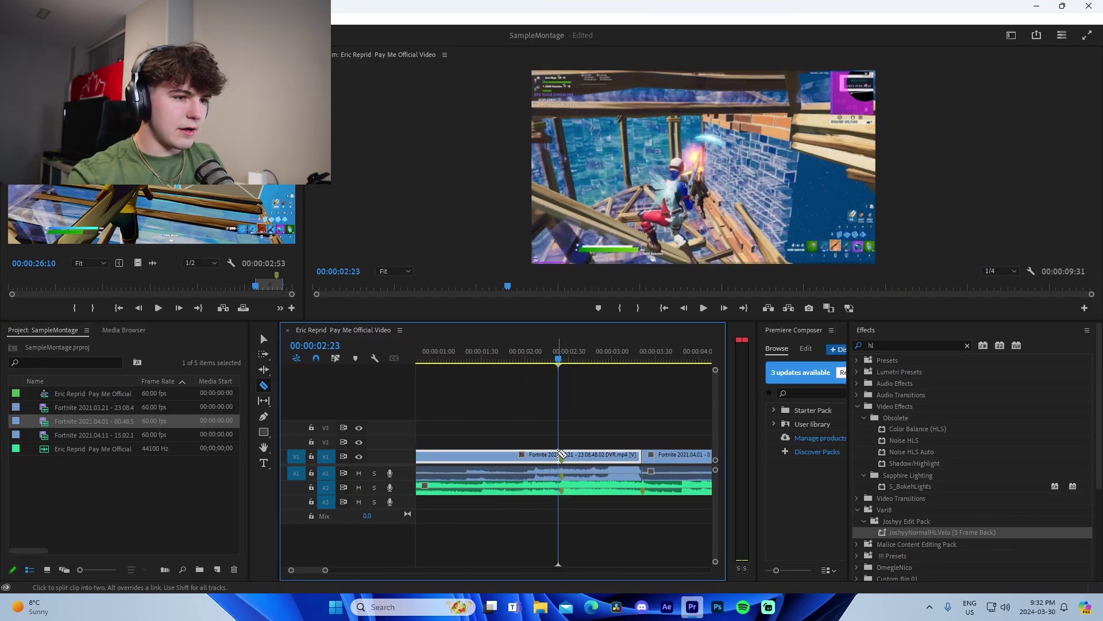
left_click(559, 458)
key("v")
- Apply the JoshyyNormalHLVelo (3 Frame Back) preset to the first clip's part after the cut, play it back, and save the project
left_click_drag(942, 533, 574, 457)
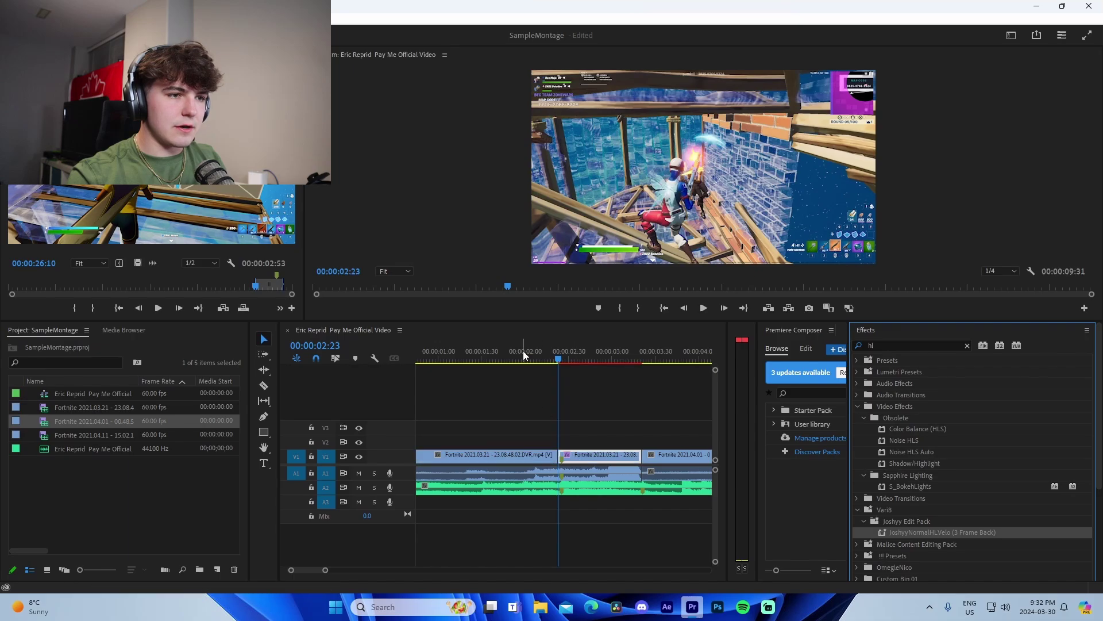
key("space")
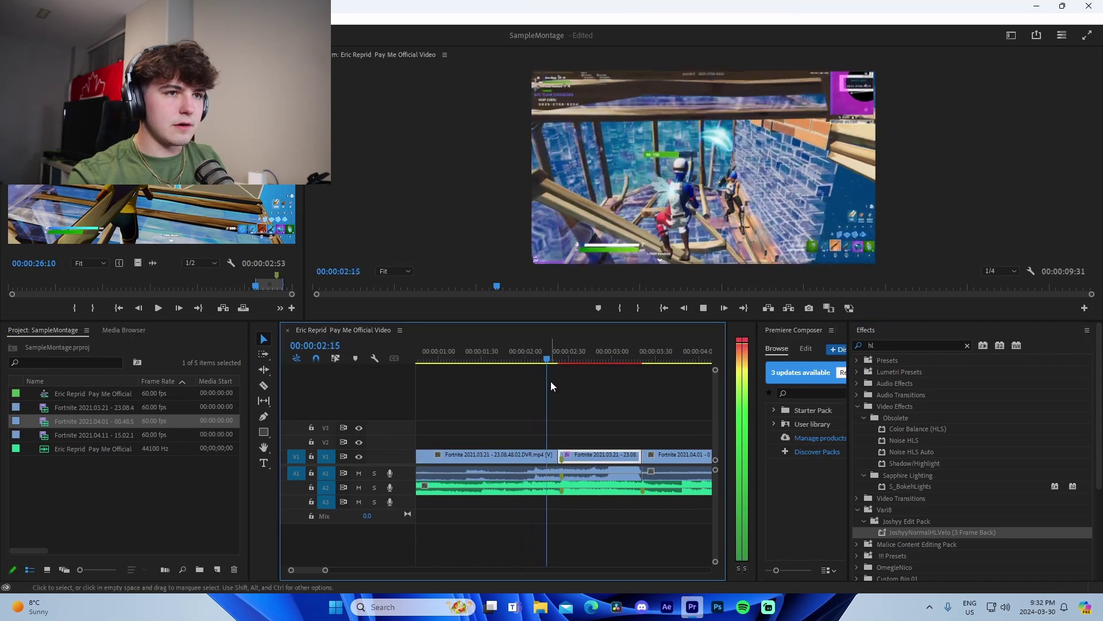
key("ctrl+s")
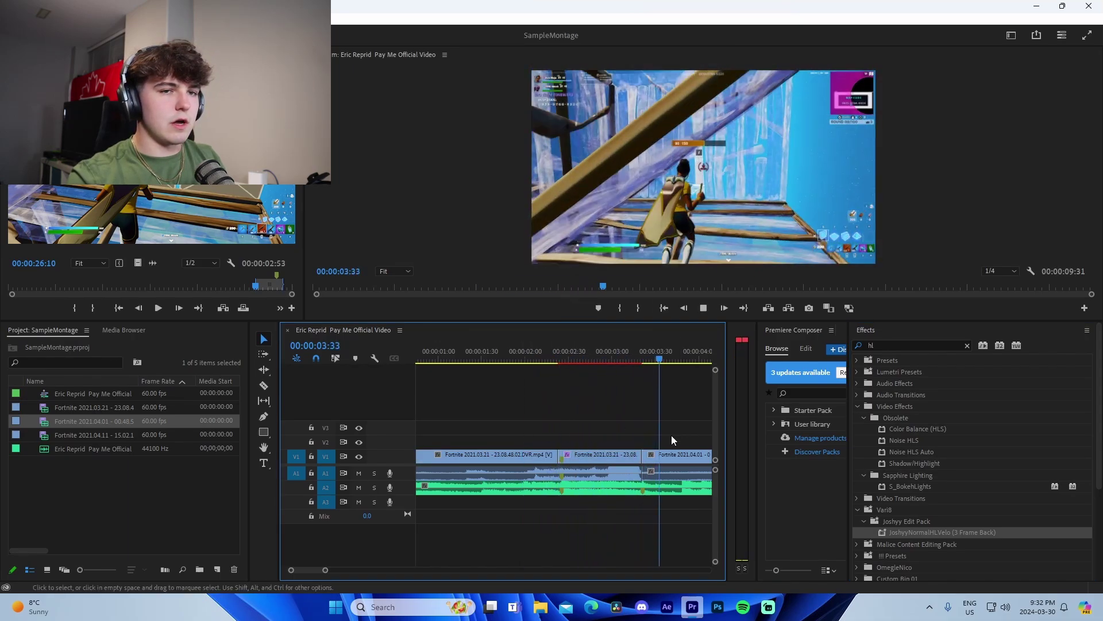
- Stop the playback and select both parts of the second clip in the timeline
left_click_drag(327, 570, 340, 570)
key("space")
left_click_drag(659, 446, 569, 457)
key("n")
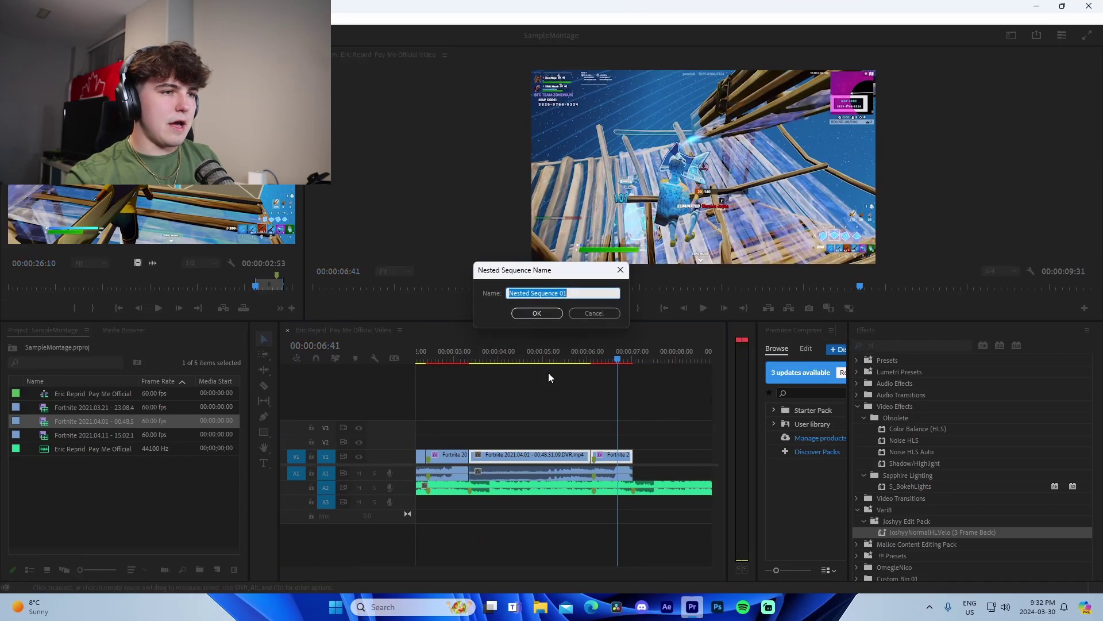
left_click(537, 313)
key("ctrl+z")
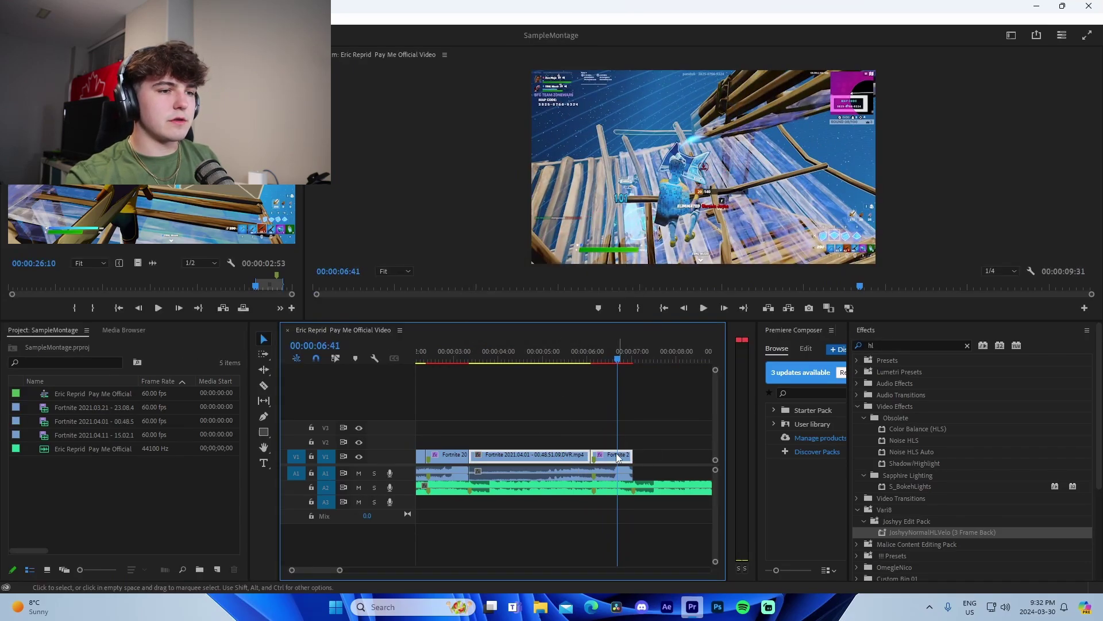
- Nest the second clip's two parts into one sequence and the first clip's two parts into another, keeping the suggested names
right_click(610, 458)
left_click(640, 319)
key("Return")
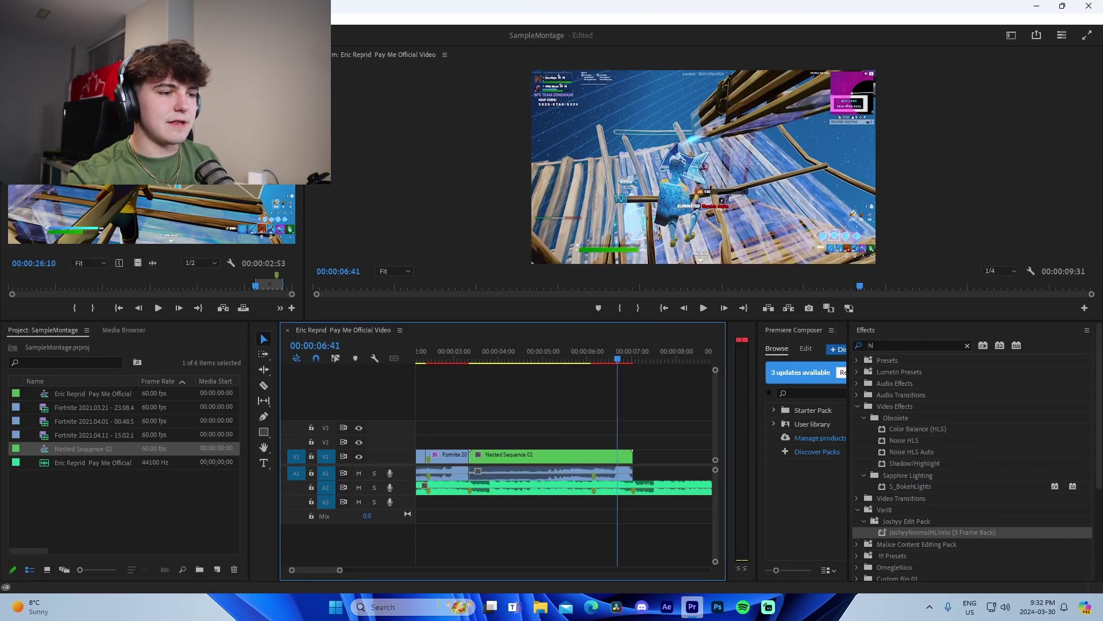
right_click(448, 455)
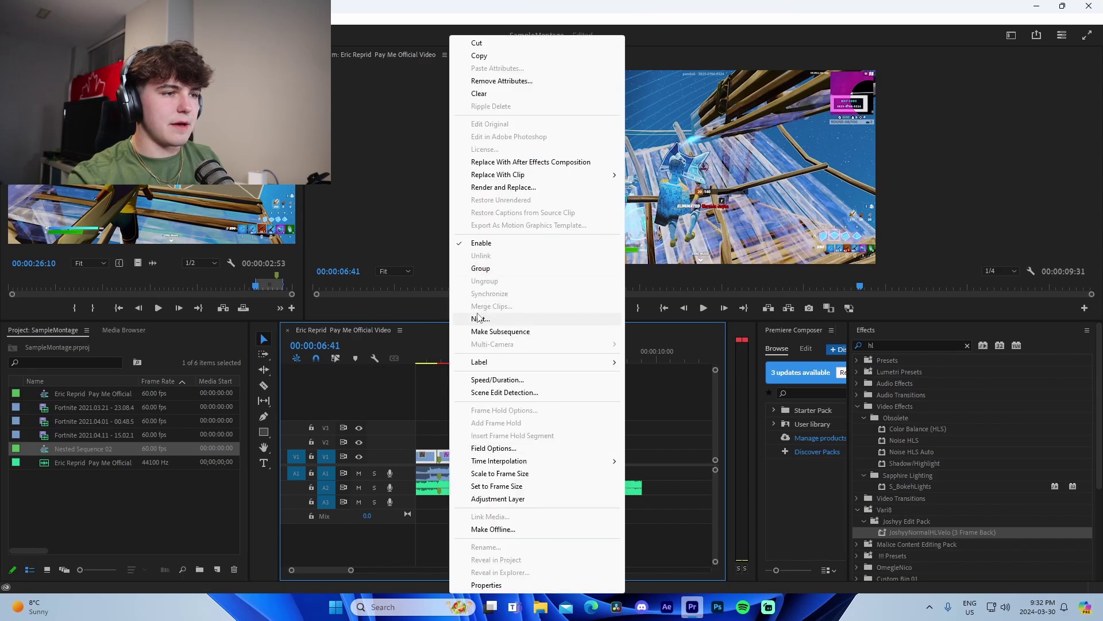
left_click(479, 318)
key("Return")
- Search the effects for "joshyy" and bring the playhead near the first beat marker, at 00:00:02:27
left_click(546, 359)
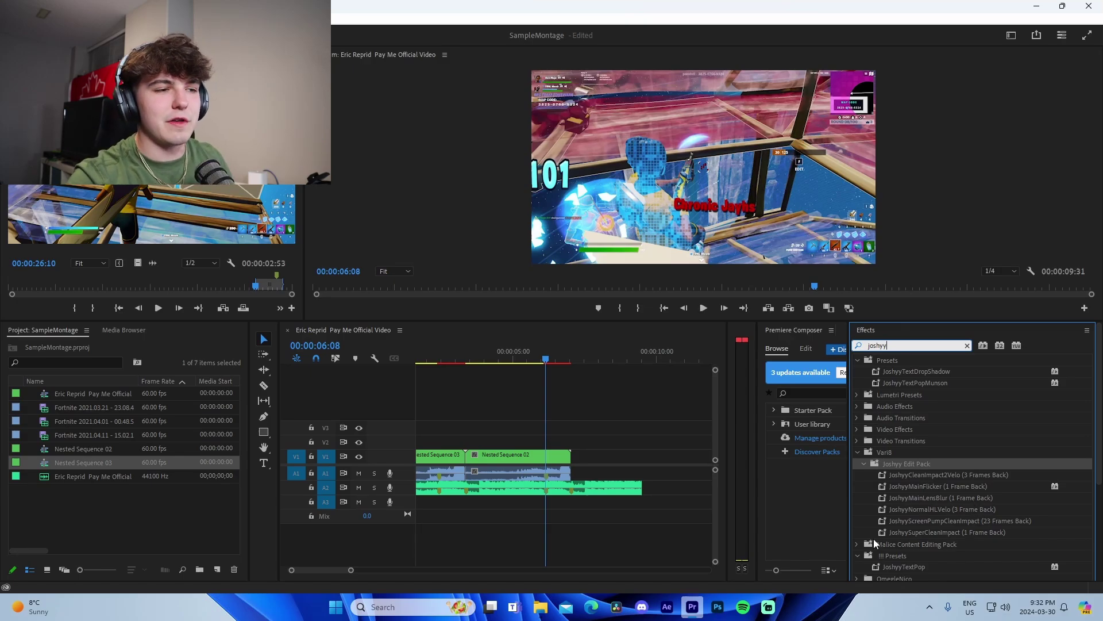
left_click(440, 361)
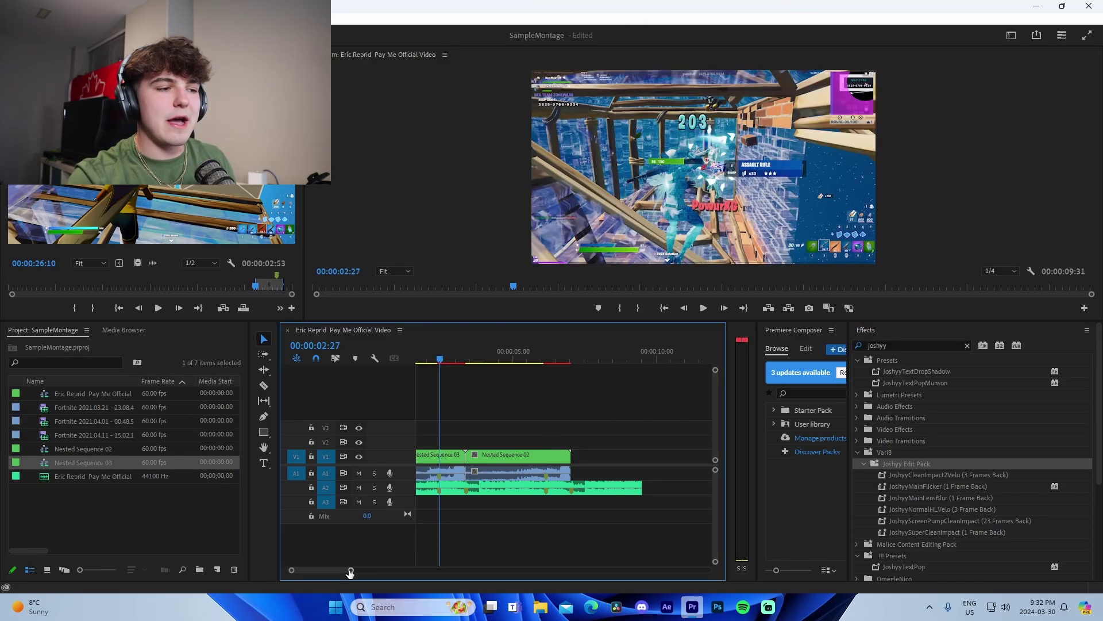
mouse_move(350, 570)
left_mouse_down()
mouse_move(382, 565)
mouse_move(362, 551)
left_mouse_up()
scroll(361, 552, "up", 2)
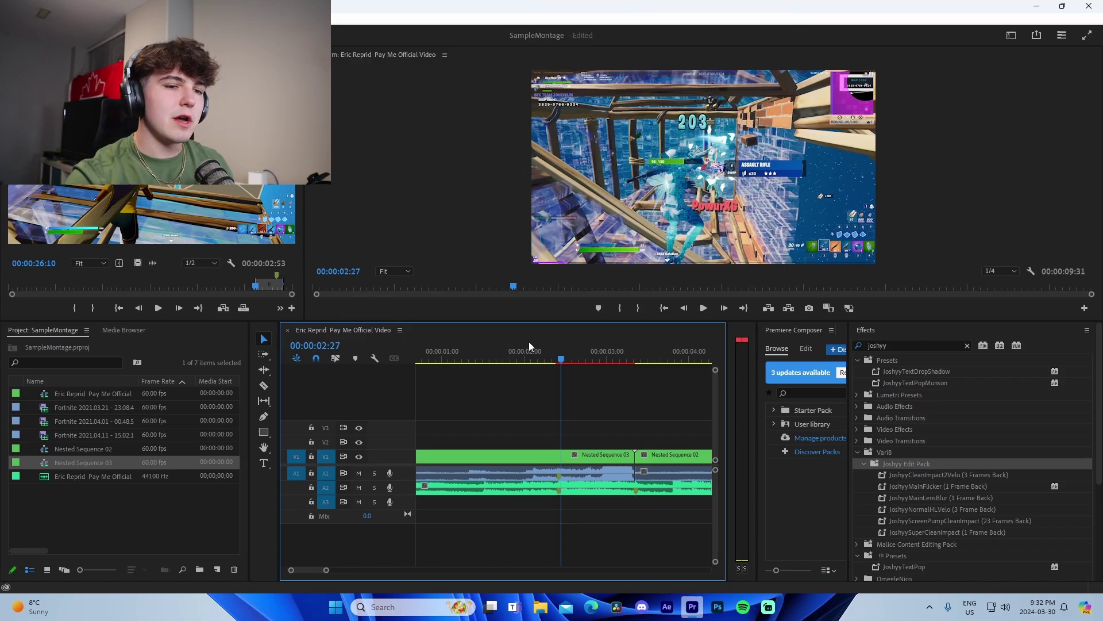
- Split the first nested sequence at 00:00:02:24 and apply the JoshyySuperCleanImpact (1 Frame Back) preset to the part after the cut
left_click(558, 361)
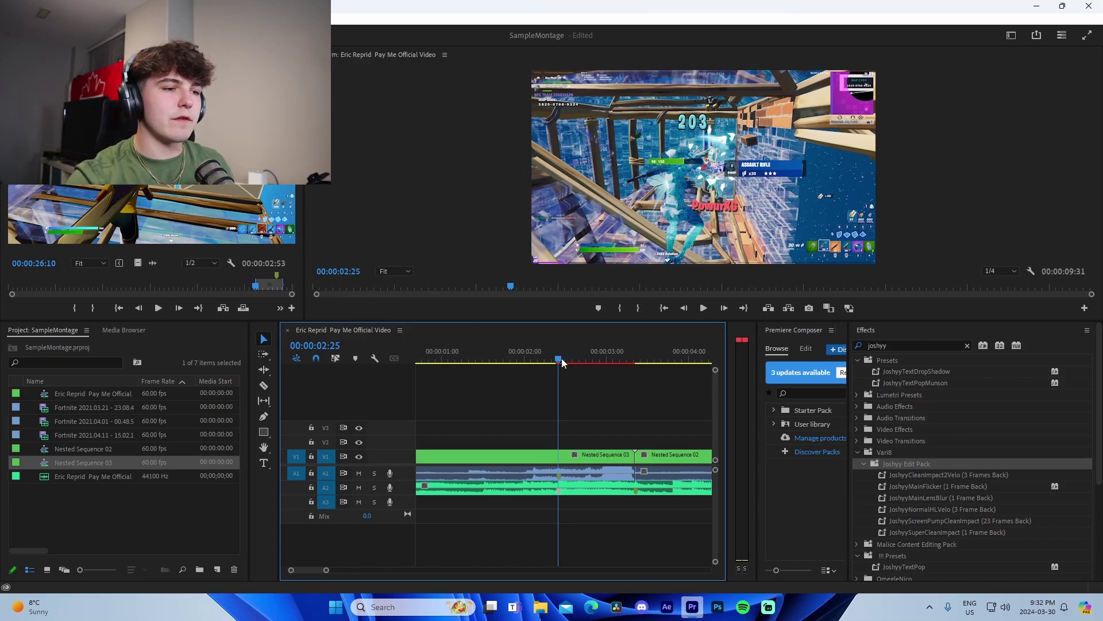
left_click(578, 457)
key("Left")
key("c")
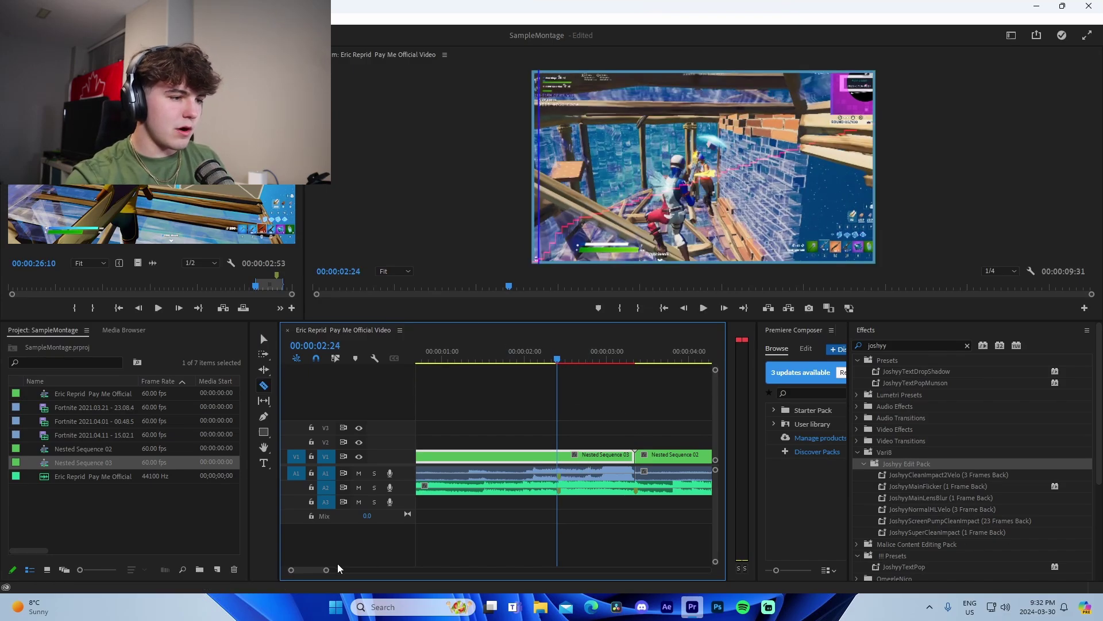
key("=")
left_click(562, 457)
key("v")
left_click_drag(948, 532, 587, 458)
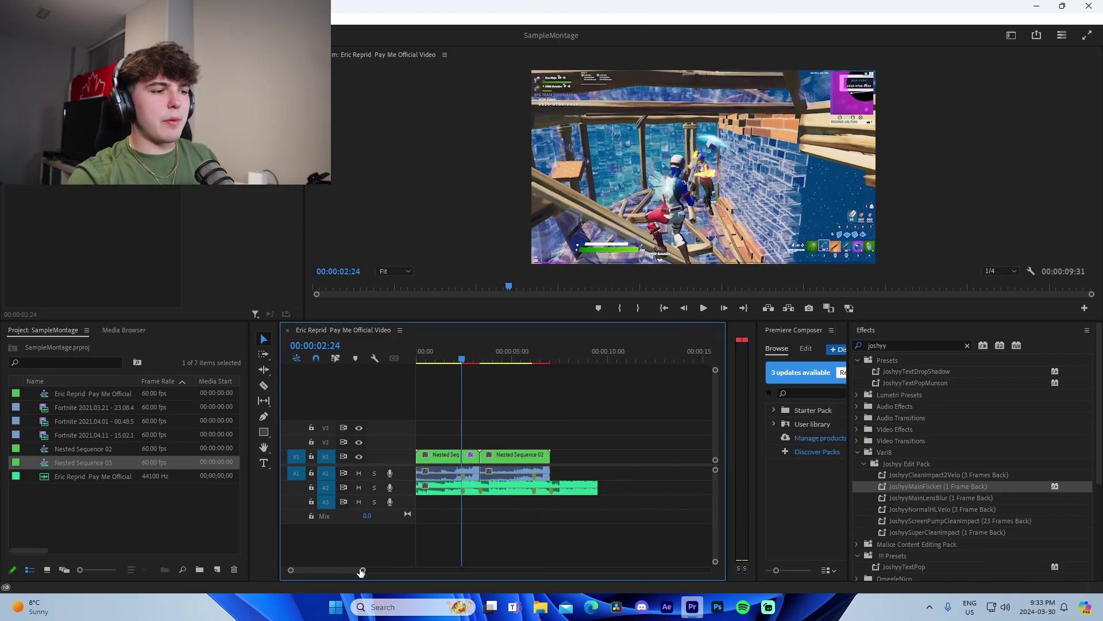
left_click_drag(362, 570, 350, 569)
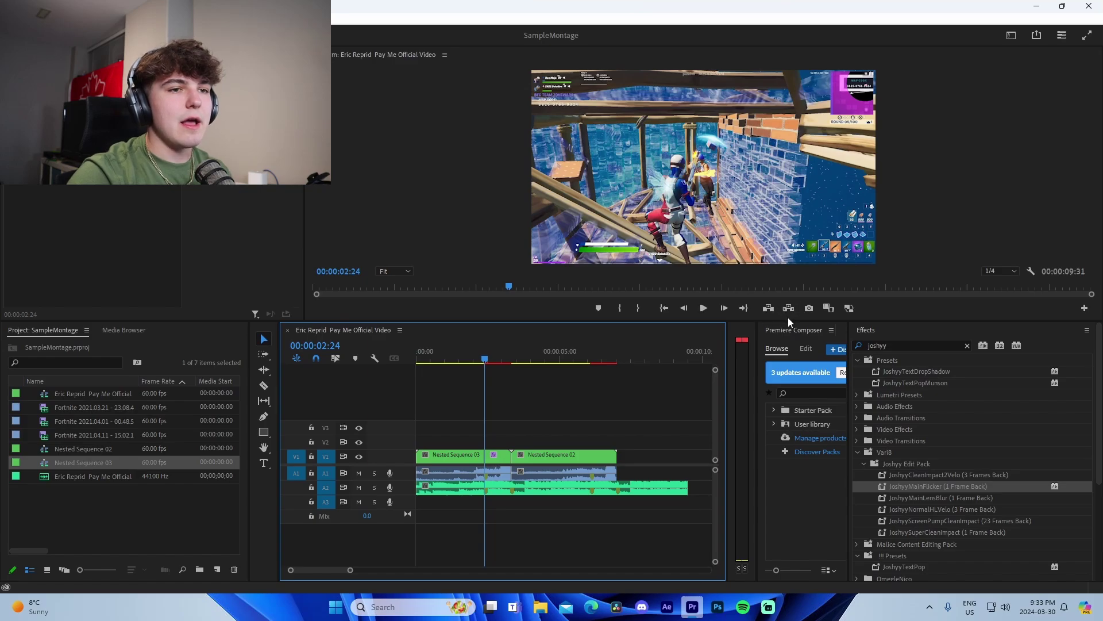
- Enlarge the Premiere Composer panel and place its Starter Pack Zoom In transition over the cut between the two nested sequences
left_click_drag(788, 317, 802, 282)
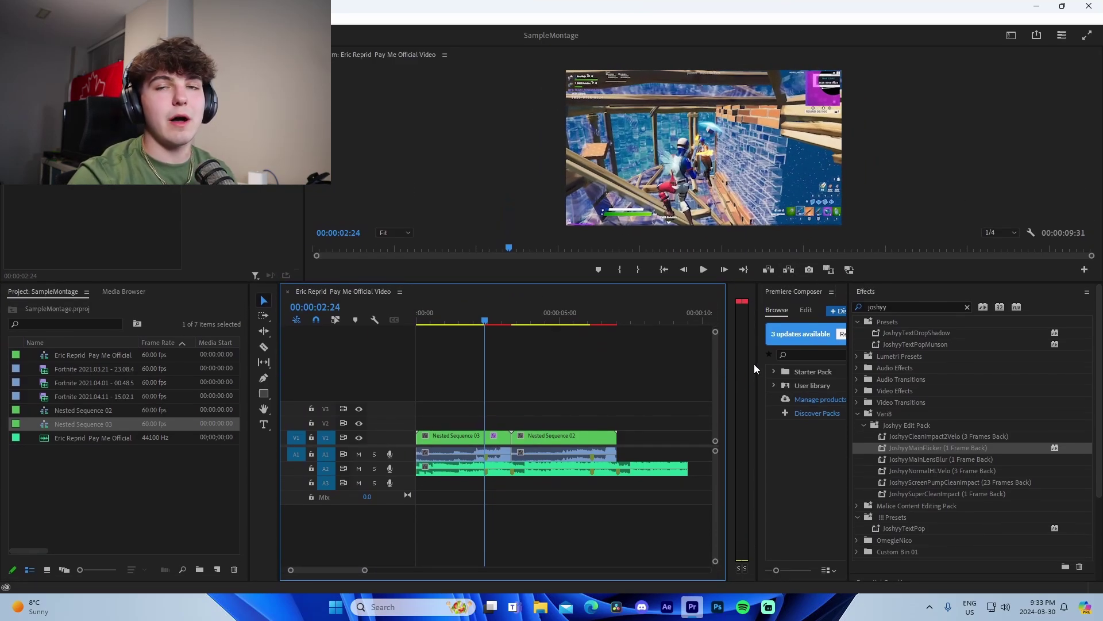
left_click_drag(848, 423, 919, 434)
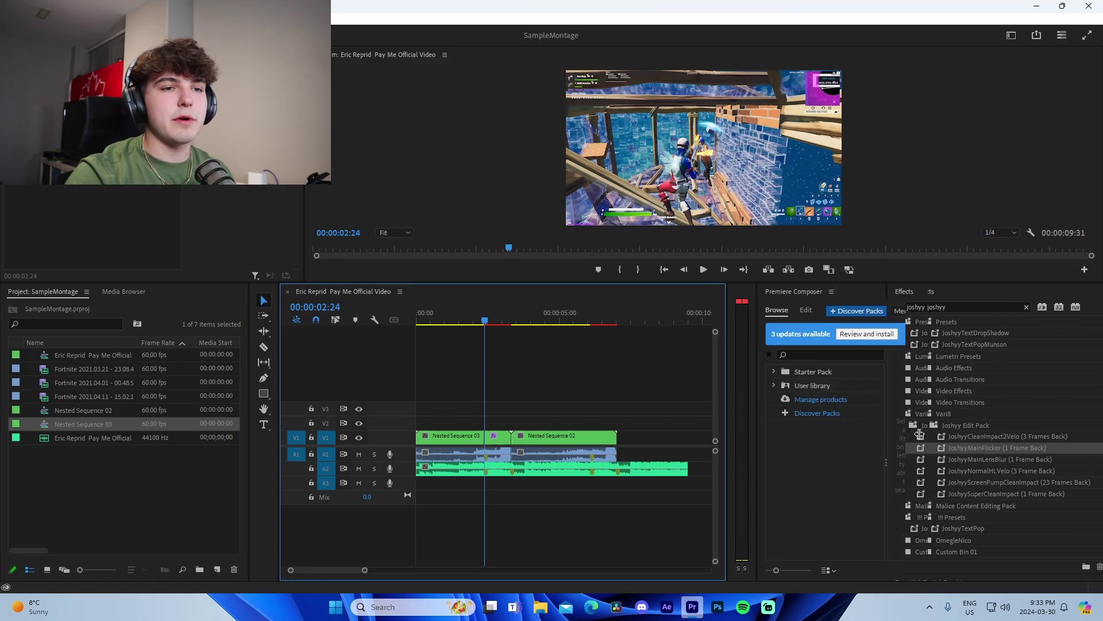
left_click(774, 372)
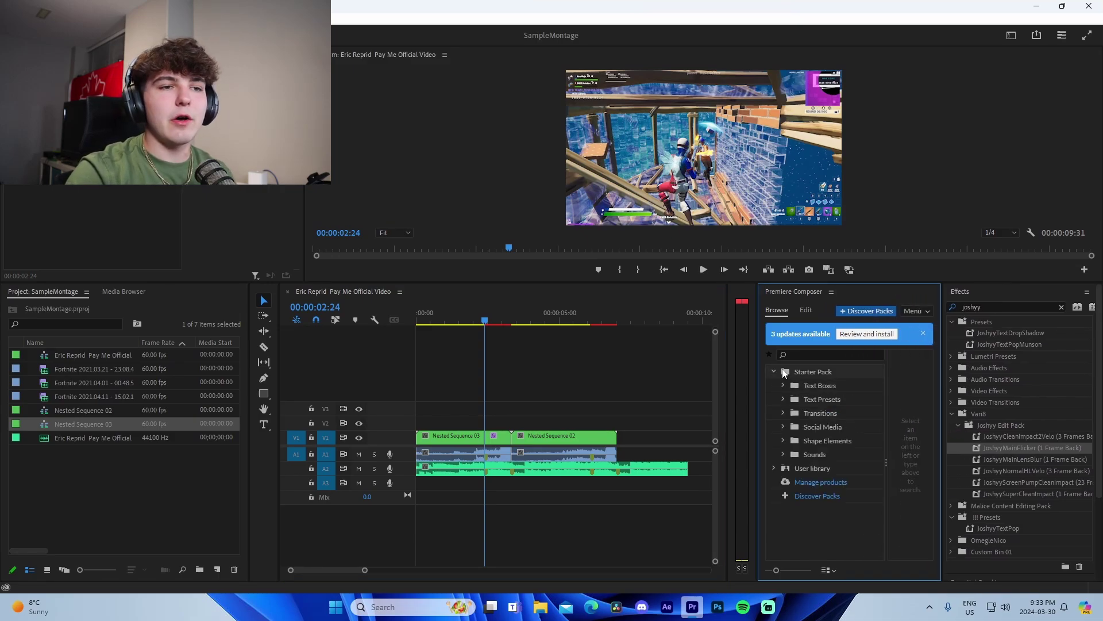
left_click(784, 413)
left_click_drag(825, 397, 522, 405)
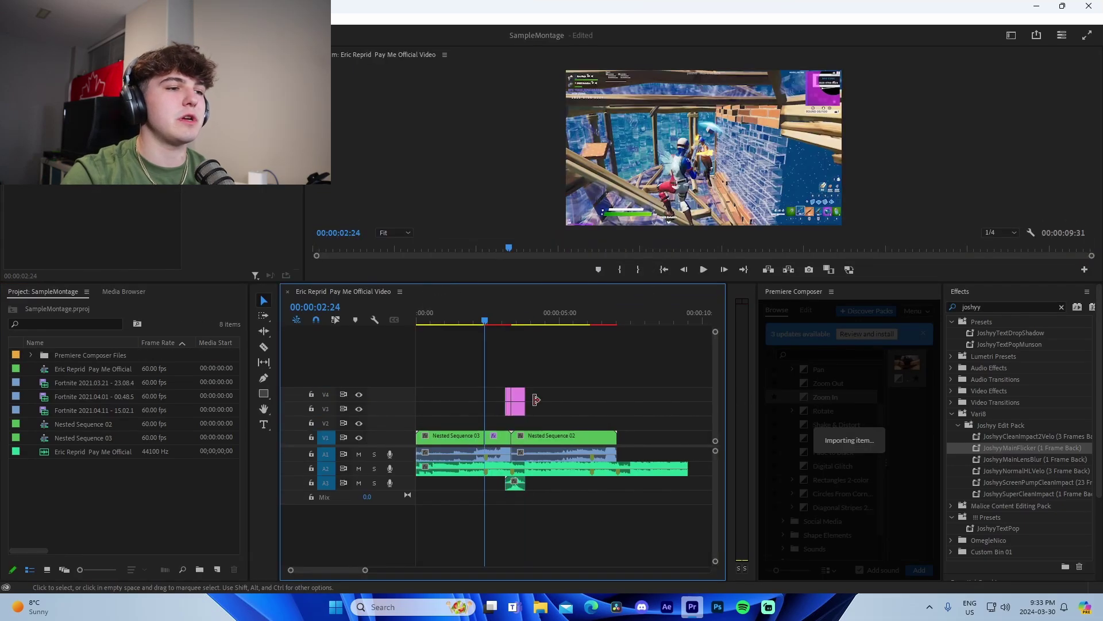
- Play back the section with the Zoom In transition and save the project
left_click_drag(485, 315, 477, 316)
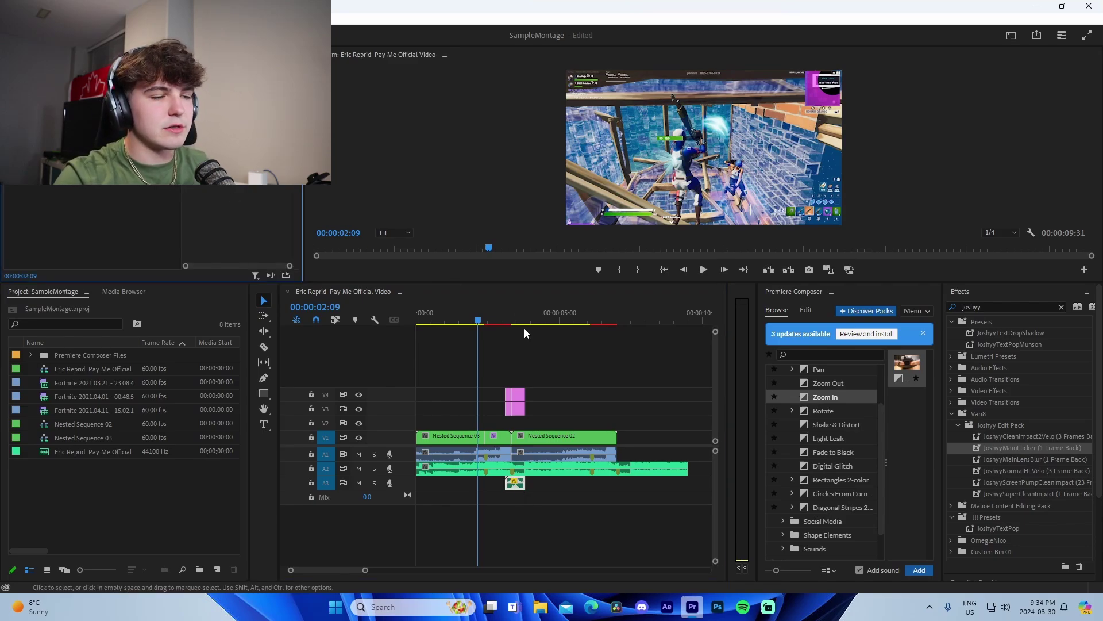
left_click(468, 316)
key("space")
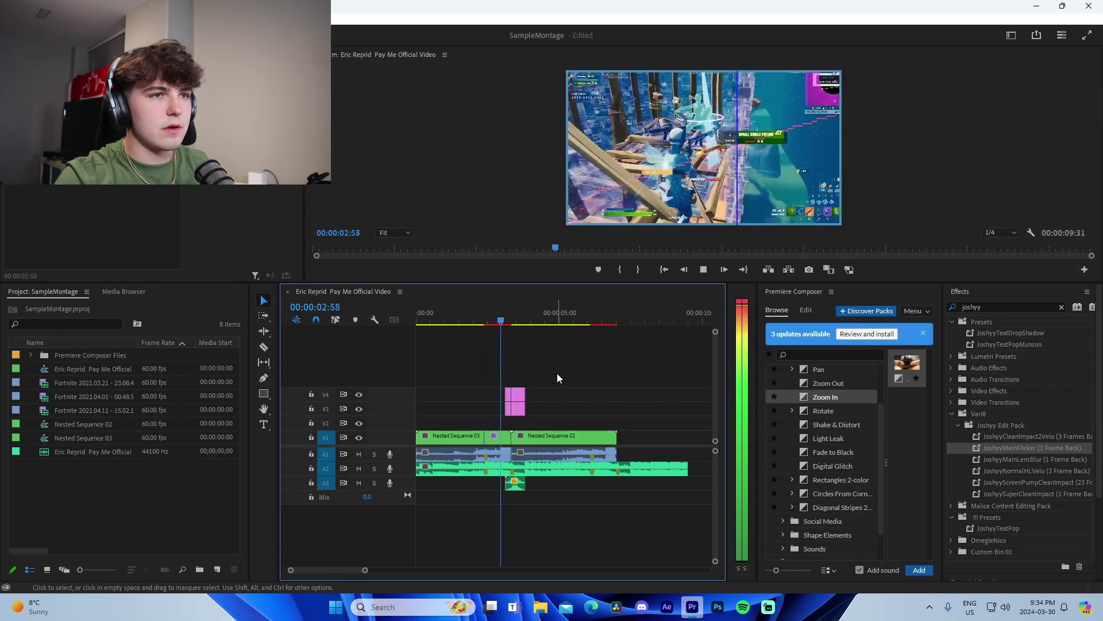
key("space")
key("ctrl+s")
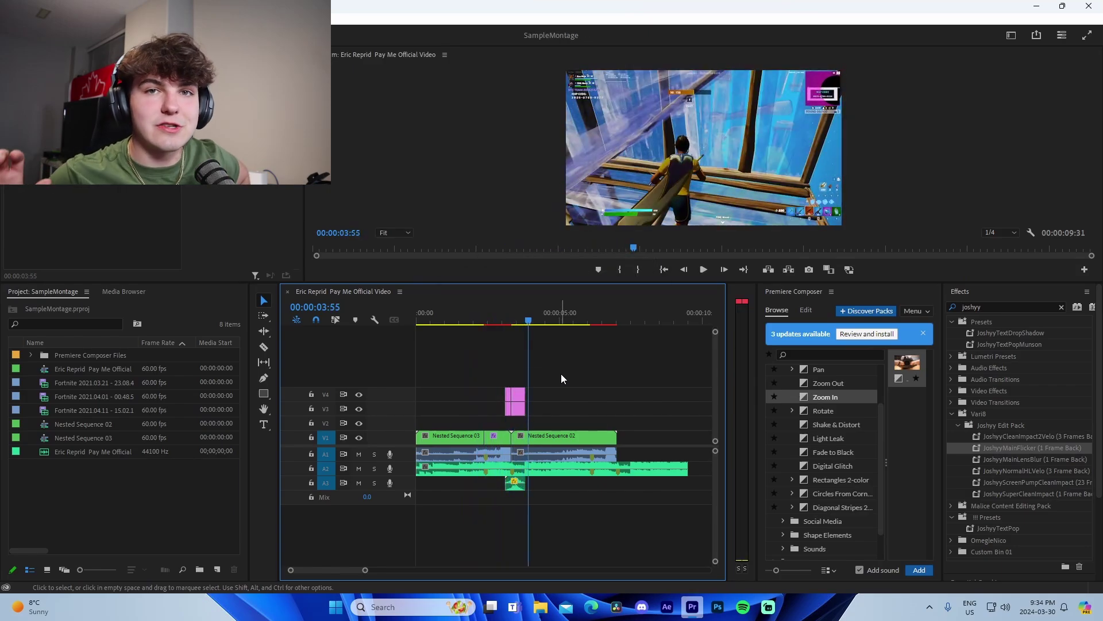